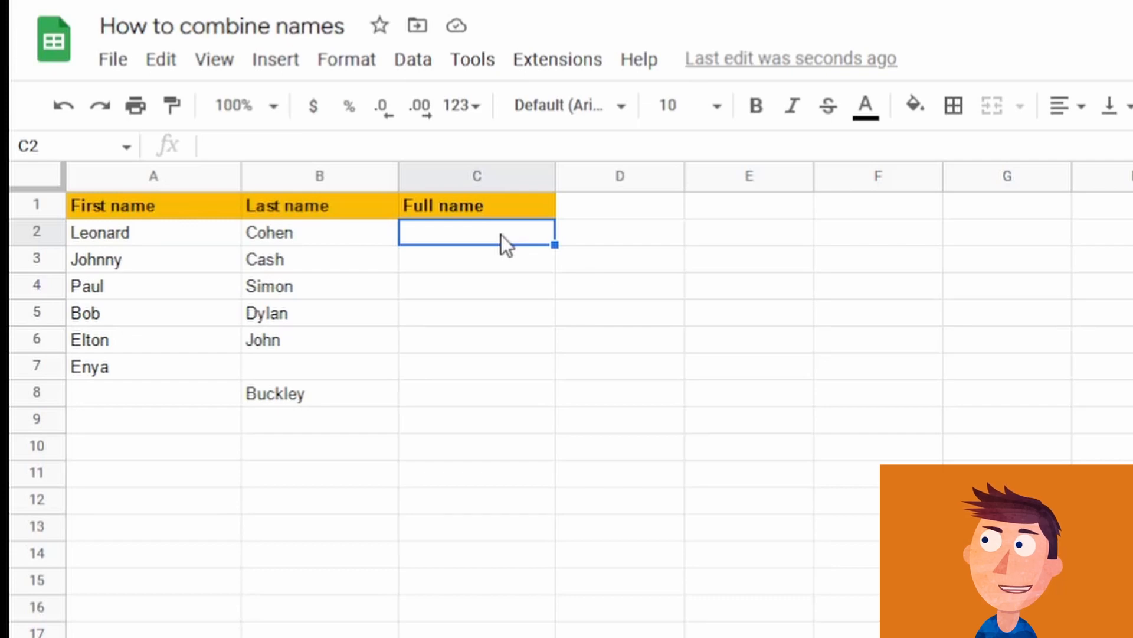
# Enter the formula =A2&B2 in cell C2 and fill it down through C8
pyautogui.doubleClick(501, 235)
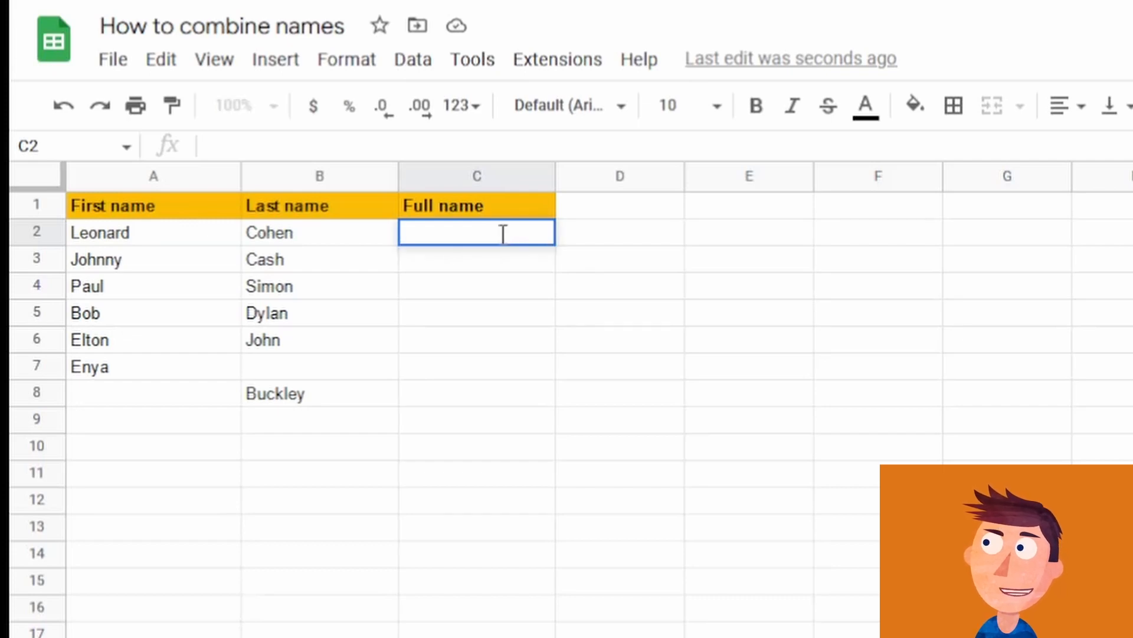
pyautogui.write('=')
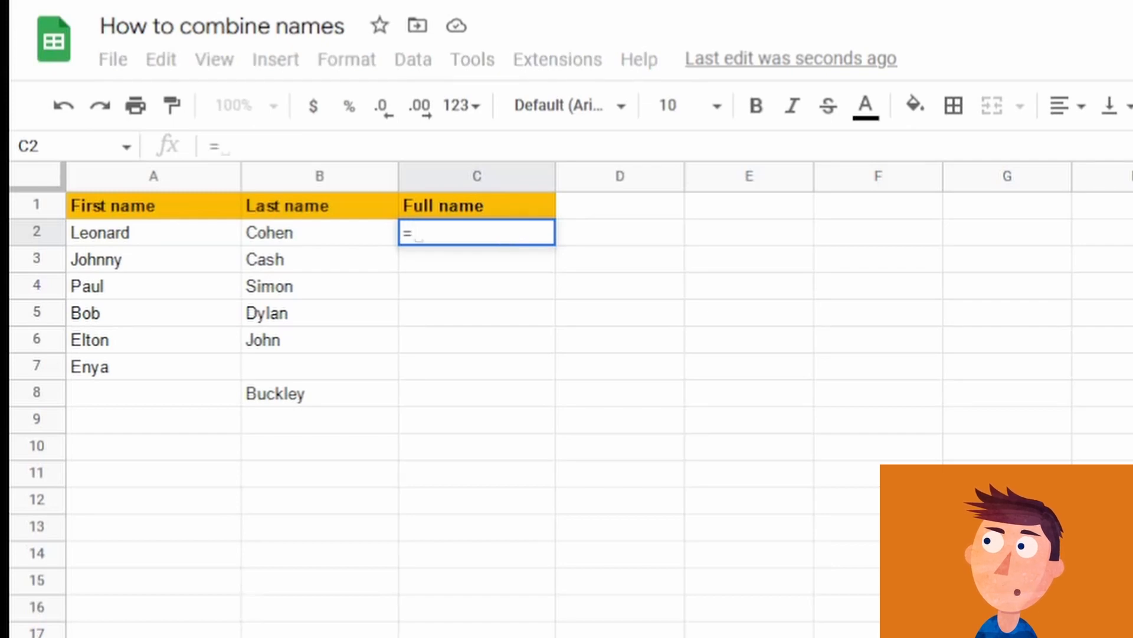
pyautogui.write('A2')
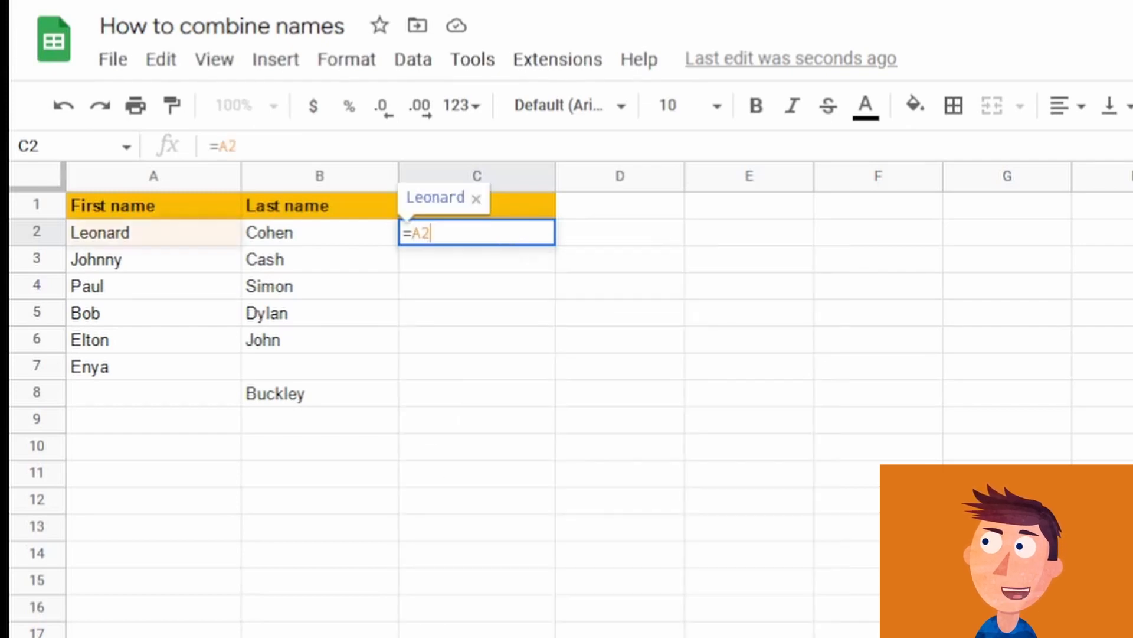
pyautogui.write('&B23')
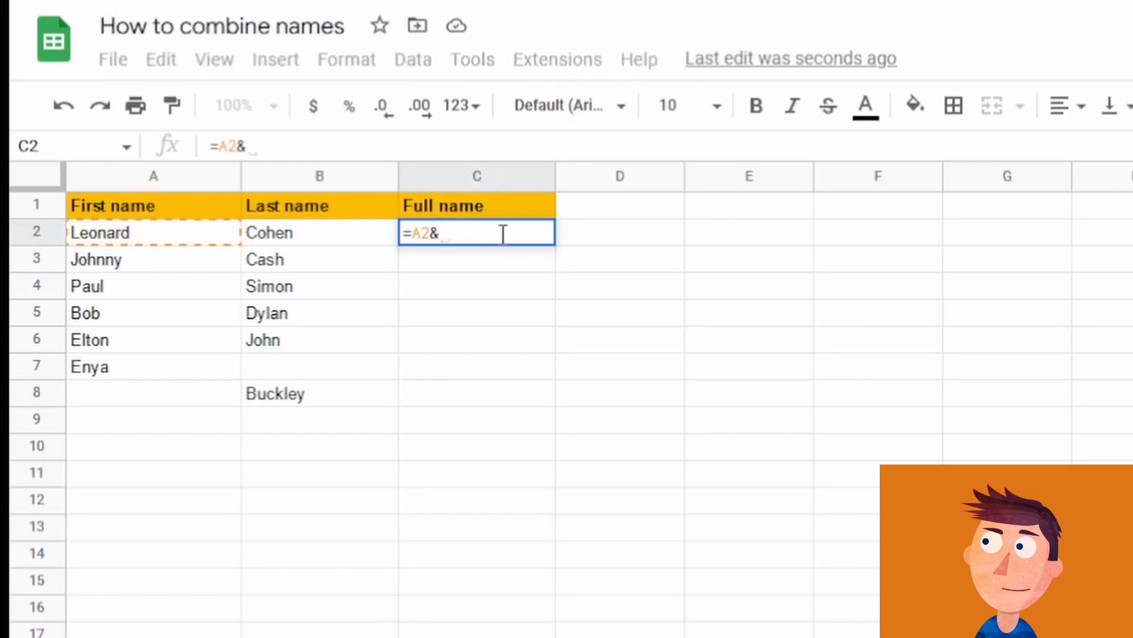
pyautogui.press('BackSpace')
pyautogui.press('Return')
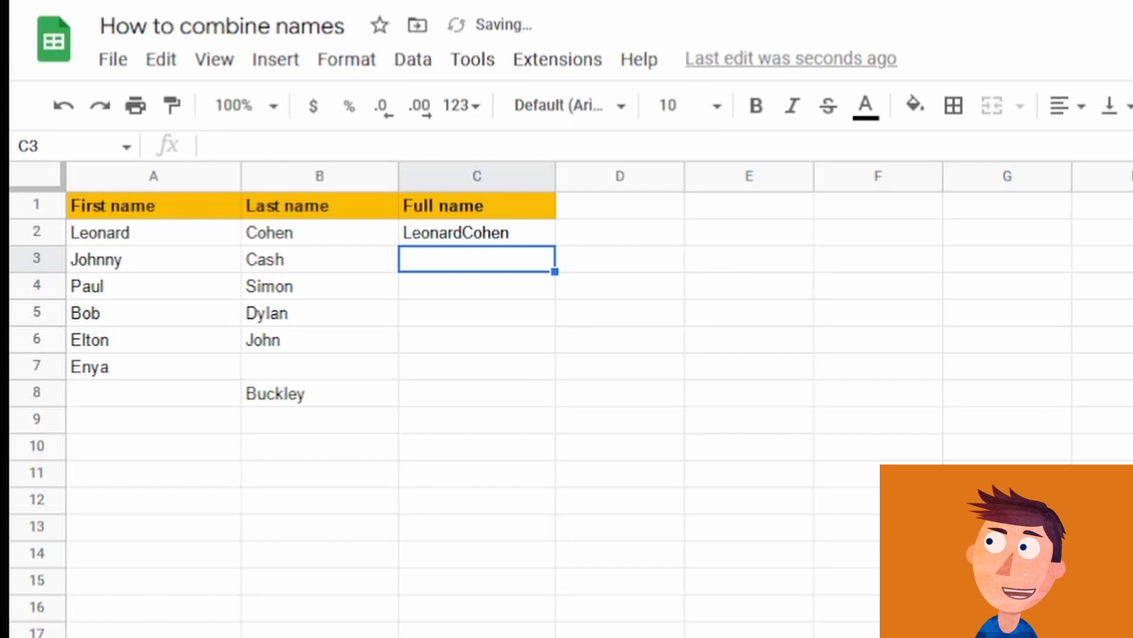
pyautogui.click(495, 236)
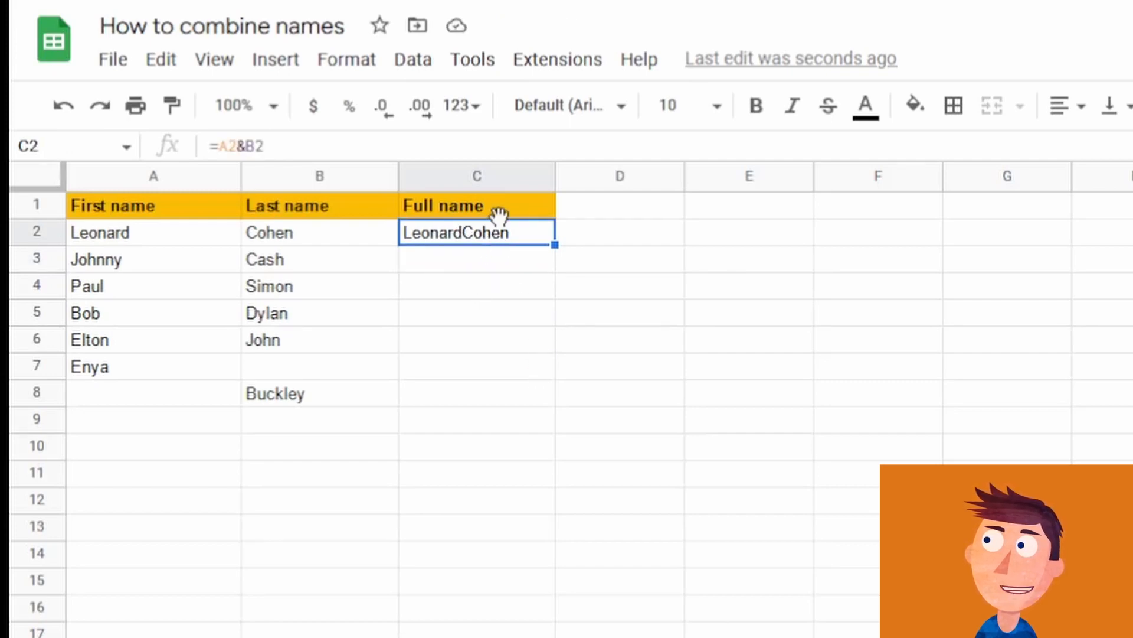
pyautogui.moveTo(555, 245); pyautogui.dragTo(522, 394)
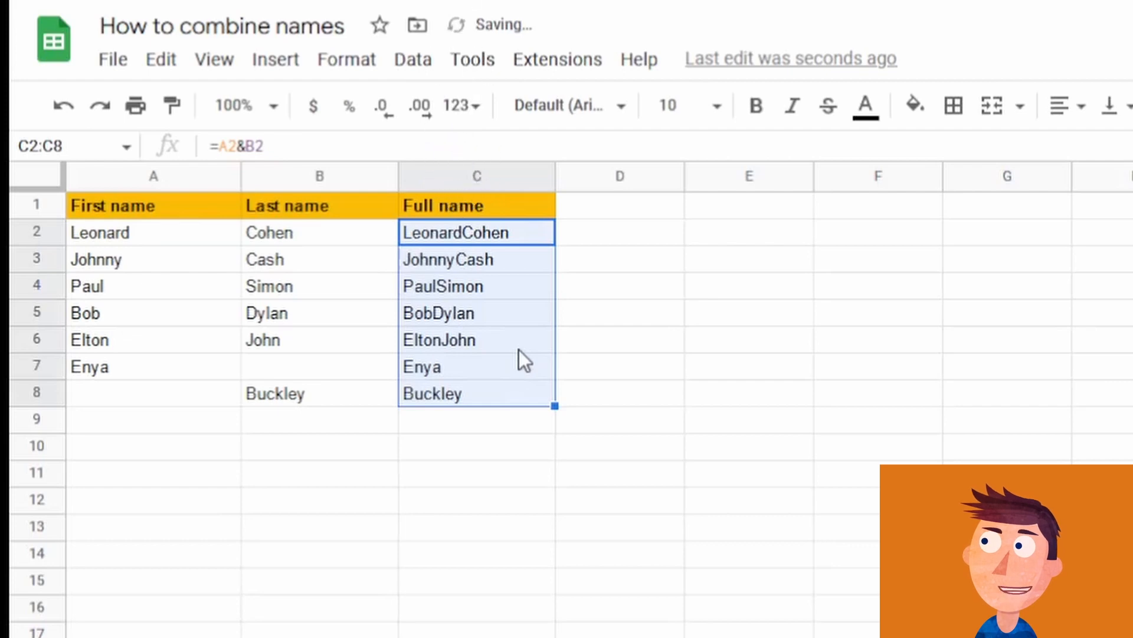
# Edit the formula in C2 to =A2&" "&B2 so a space separates the first and last names
pyautogui.click(449, 236)
pyautogui.doubleClick(519, 228)
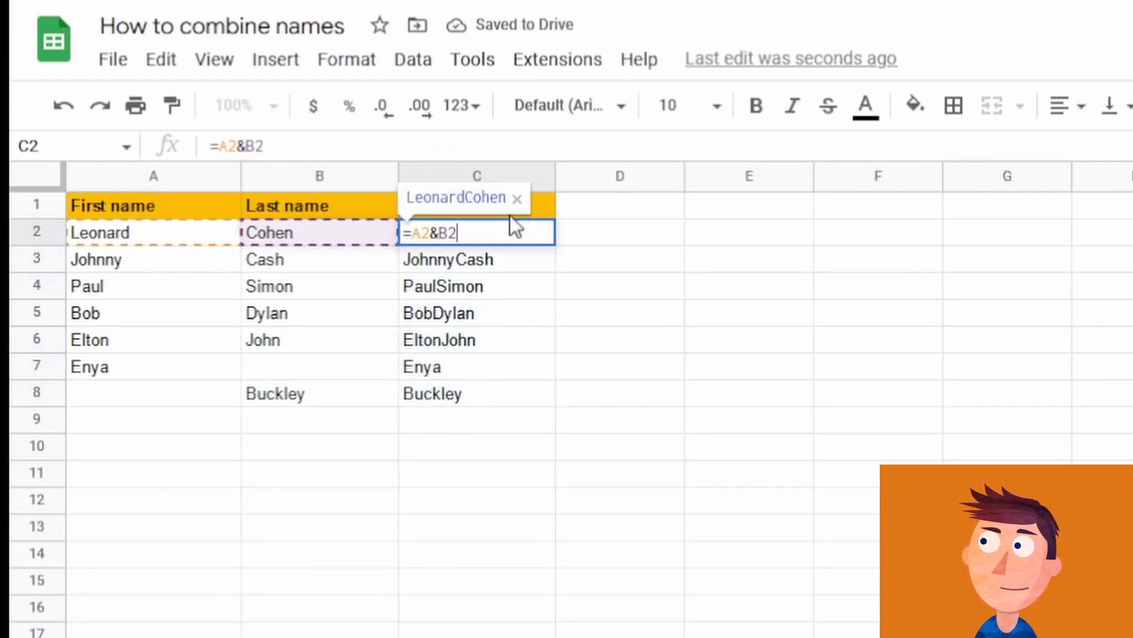
pyautogui.press('Left')
pyautogui.press('Left')
pyautogui.write('" "')
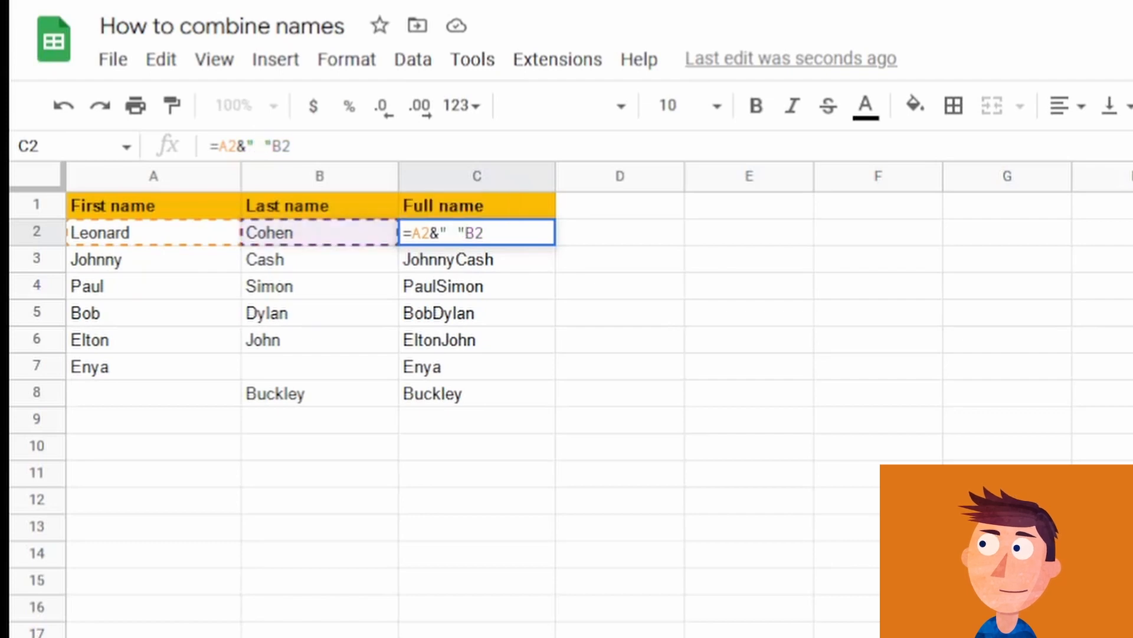
pyautogui.write('&')
pyautogui.press('Return')
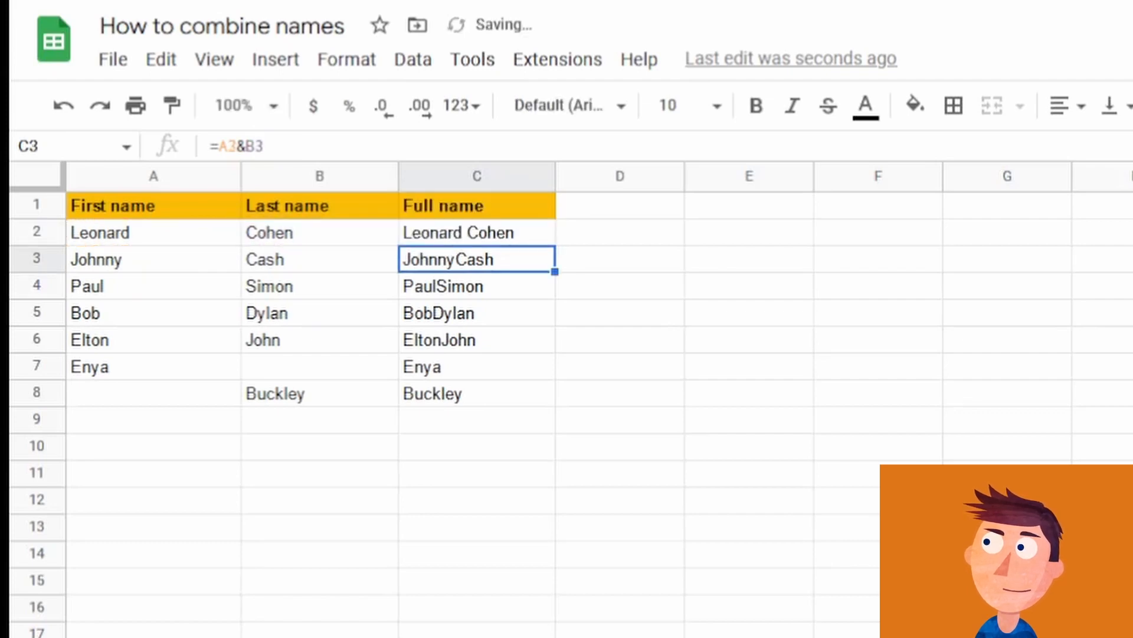
# Fill the space-separated name formula from C2 down through C8
pyautogui.press('Up')
pyautogui.hotkey('shift', 'Down')
pyautogui.hotkey('shift', 'Down')
pyautogui.hotkey('shift', 'Down')
pyautogui.hotkey('shift', 'Down')
pyautogui.hotkey('shift', 'Down')
pyautogui.hotkey('shift', 'Down')
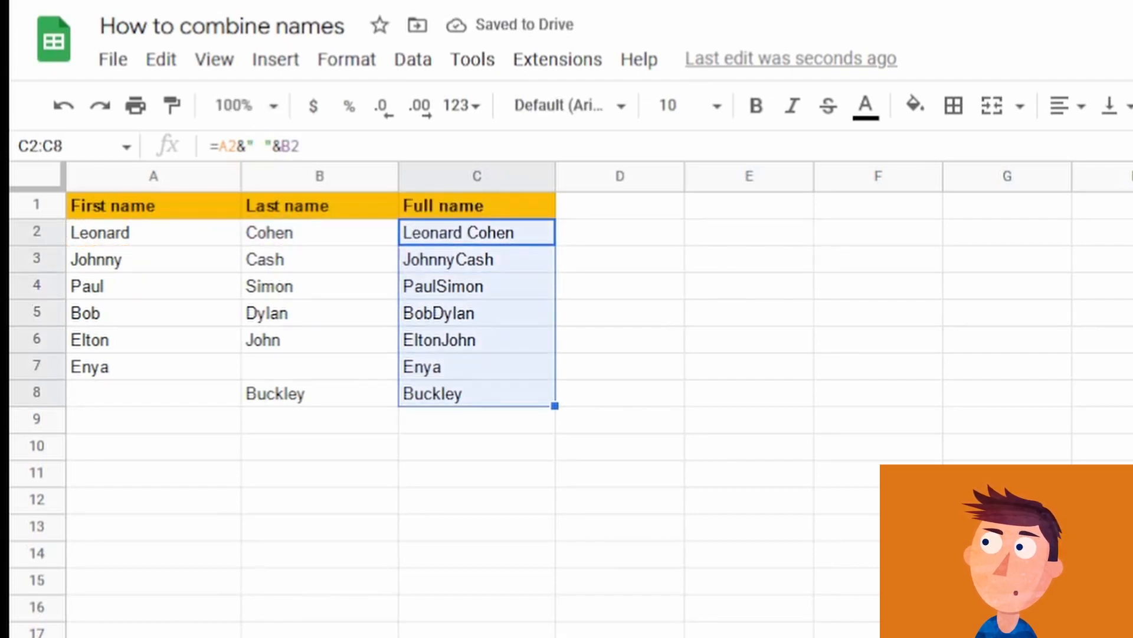
pyautogui.hotkey('ctrl', 'd')
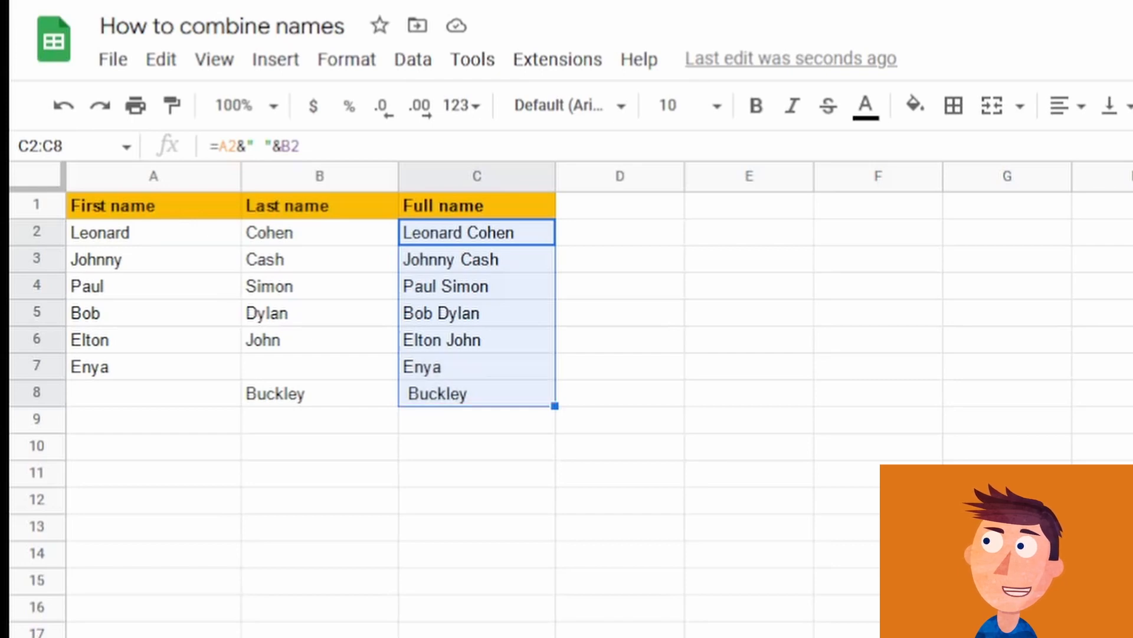
# Replace the space separator in the C2 formula with a hyphen, giving =A2&"-"&B2
pyautogui.click(256, 146)
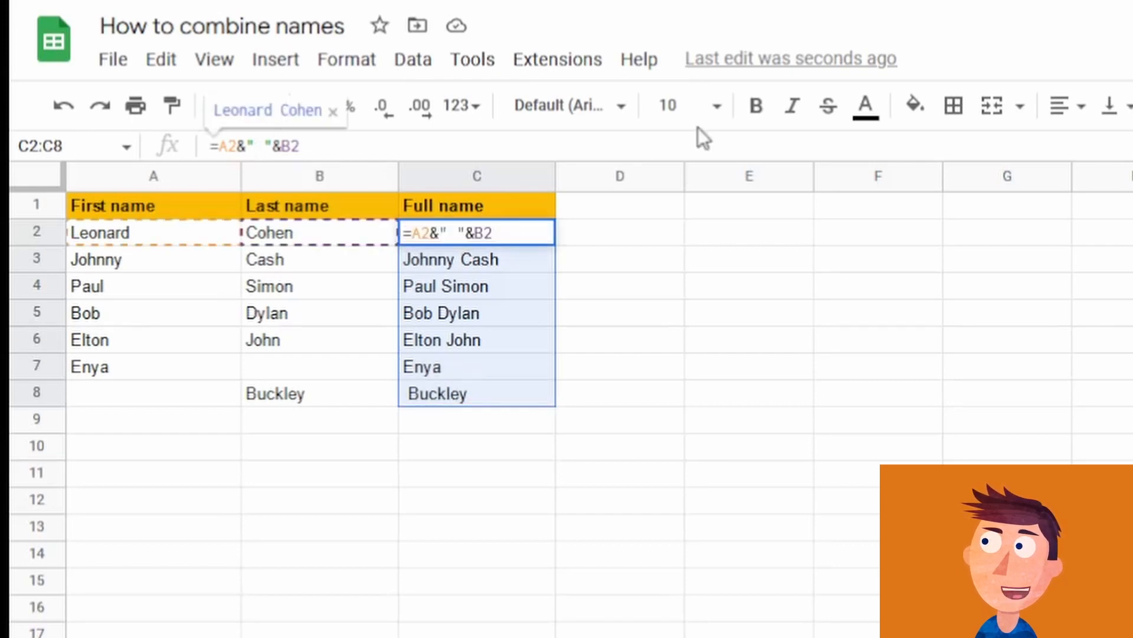
pyautogui.press('Delete')
pyautogui.write('-')
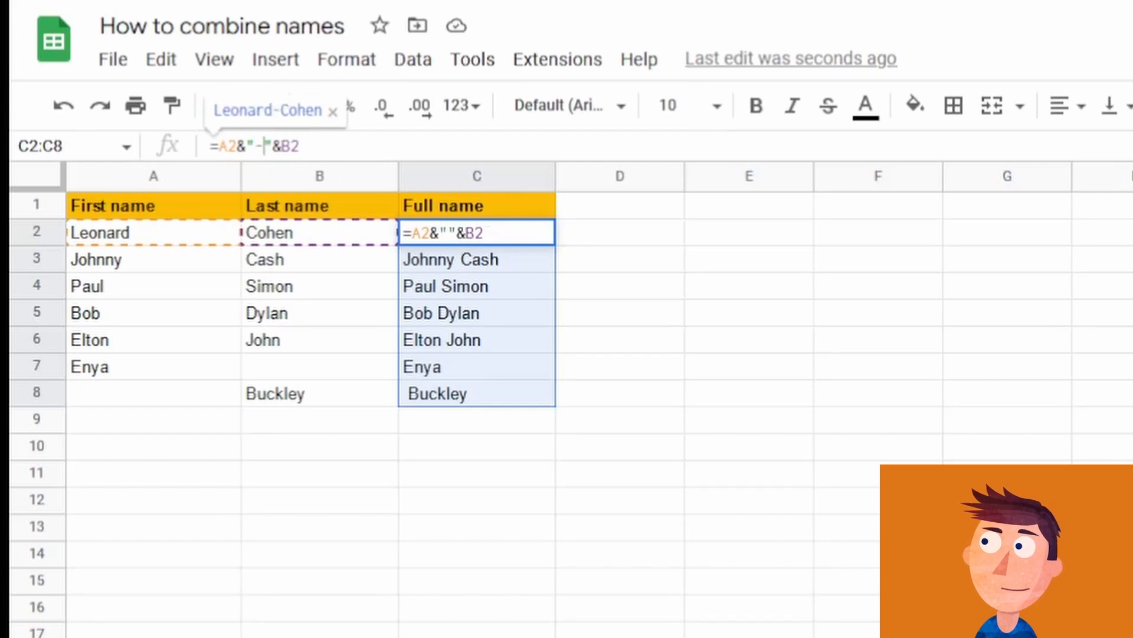
pyautogui.press('Return')
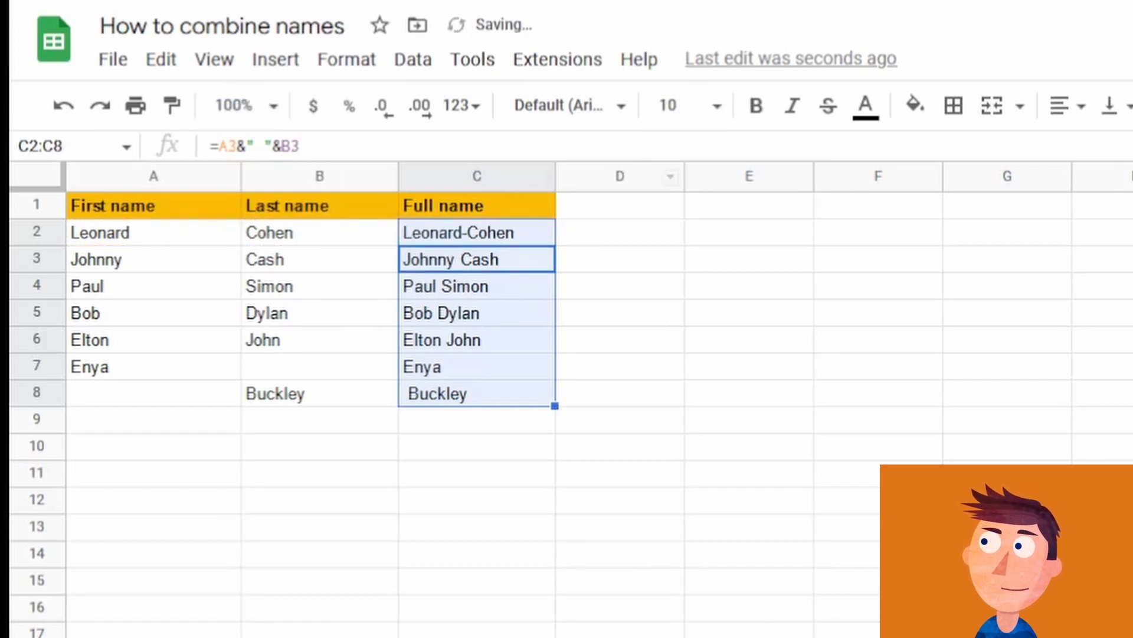
# Fill the hyphenated name formula from C2 down through C8
pyautogui.click(518, 235)
pyautogui.hotkey('shift', 'Down')
pyautogui.hotkey('shift', 'Down')
pyautogui.hotkey('shift', 'Down')
pyautogui.hotkey('shift', 'Down')
pyautogui.hotkey('shift', 'Down')
pyautogui.hotkey('shift', 'Down')
pyautogui.hotkey('ctrl', 'd')
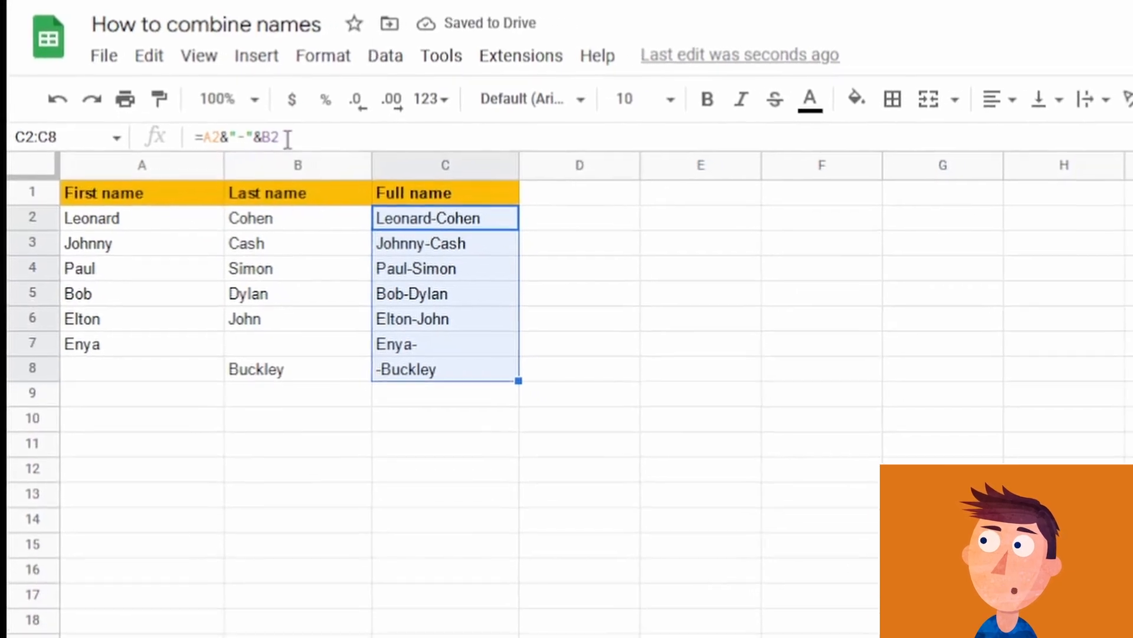
# Replace C2's formula with =IFS(AND(ISBLANK(A2)=false,ISBLANK(B2)=false), A2&" "&B2, AND(ISBLANK(A2)=false,ISBLANK(B2)=true), A2, AND(ISBLANK(A2)=true,ISBLANK(B2)=false), B2) and fill it down through C8
pyautogui.click(322, 142)
pyautogui.moveTo(316, 142); pyautogui.dragTo(260, 145)
pyautogui.hotkey('ctrl', 'a')
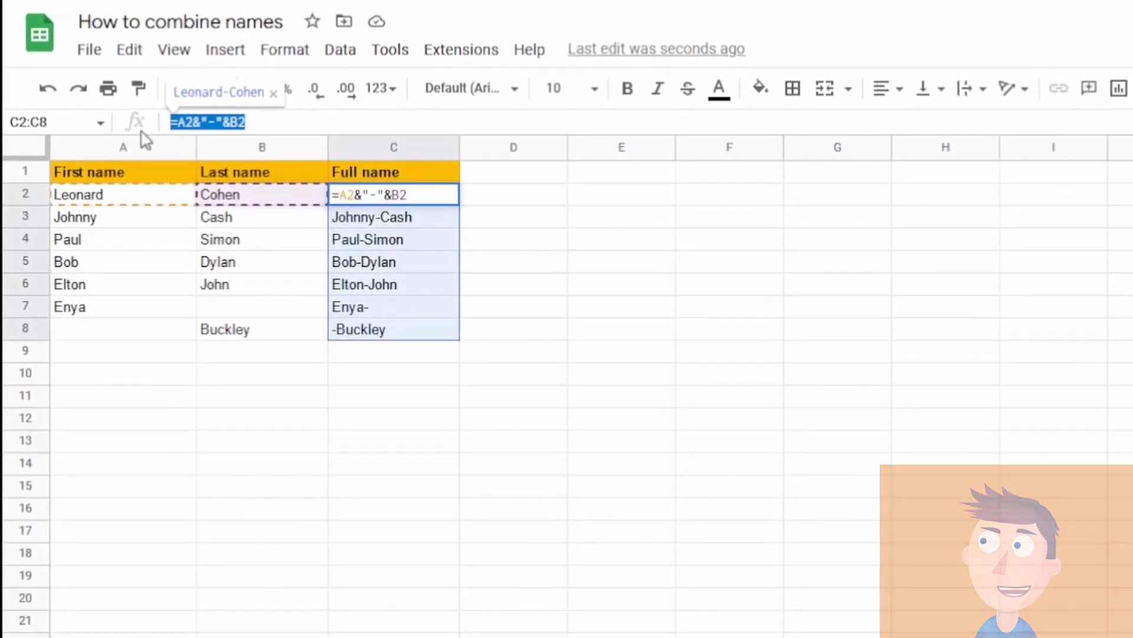
pyautogui.hotkey('ctrl', 'v')
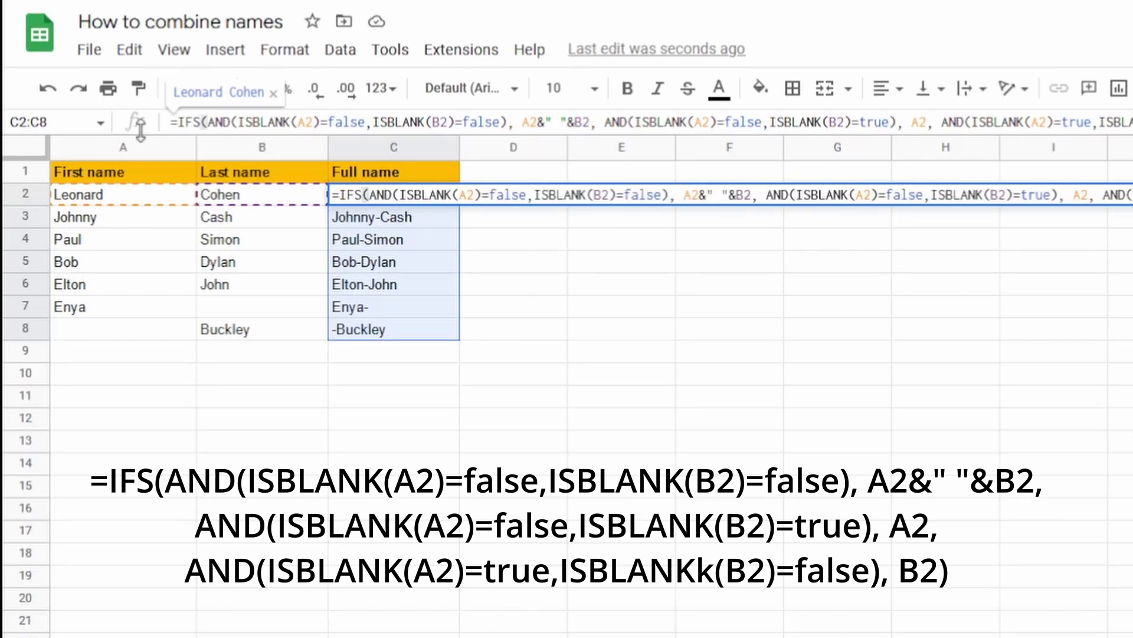
pyautogui.press('Return')
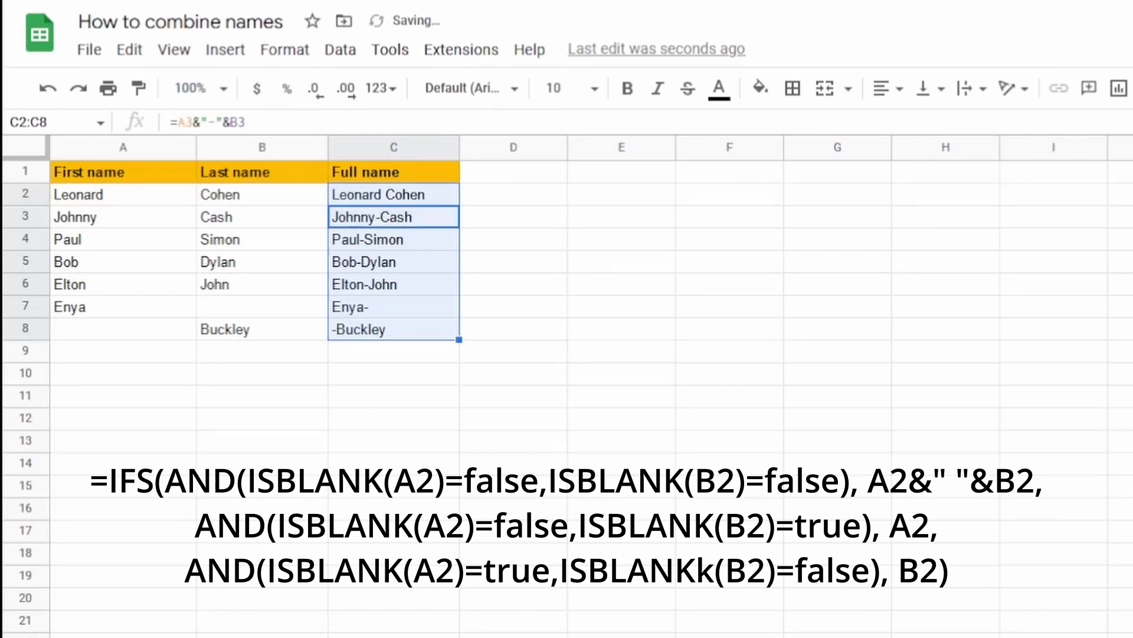
pyautogui.hotkey('ctrl', 'd')
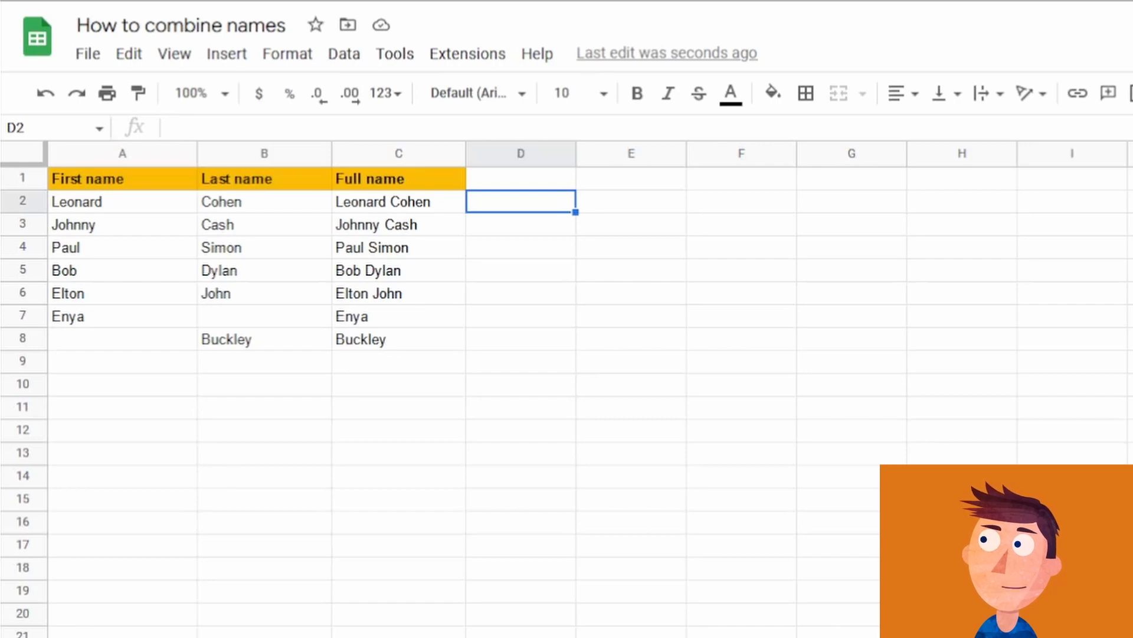
# Enter the formula =CONCAT(A2, B2) in cell D2 and reject the suggested CONCATENATE replacement
pyautogui.write('=CONCAT(')
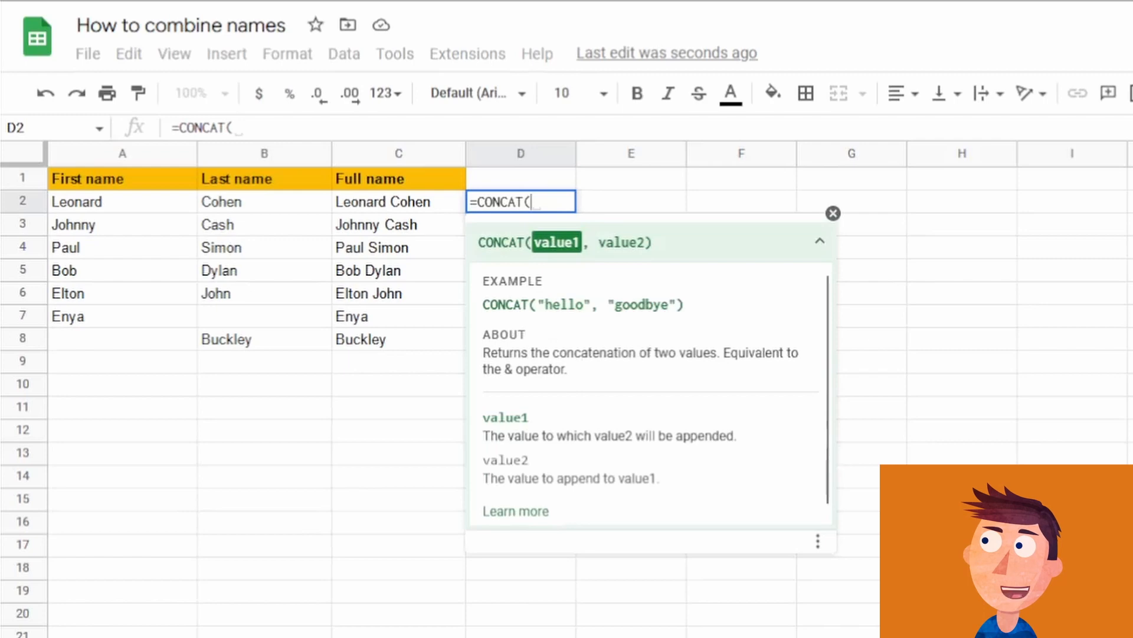
pyautogui.write('A2,')
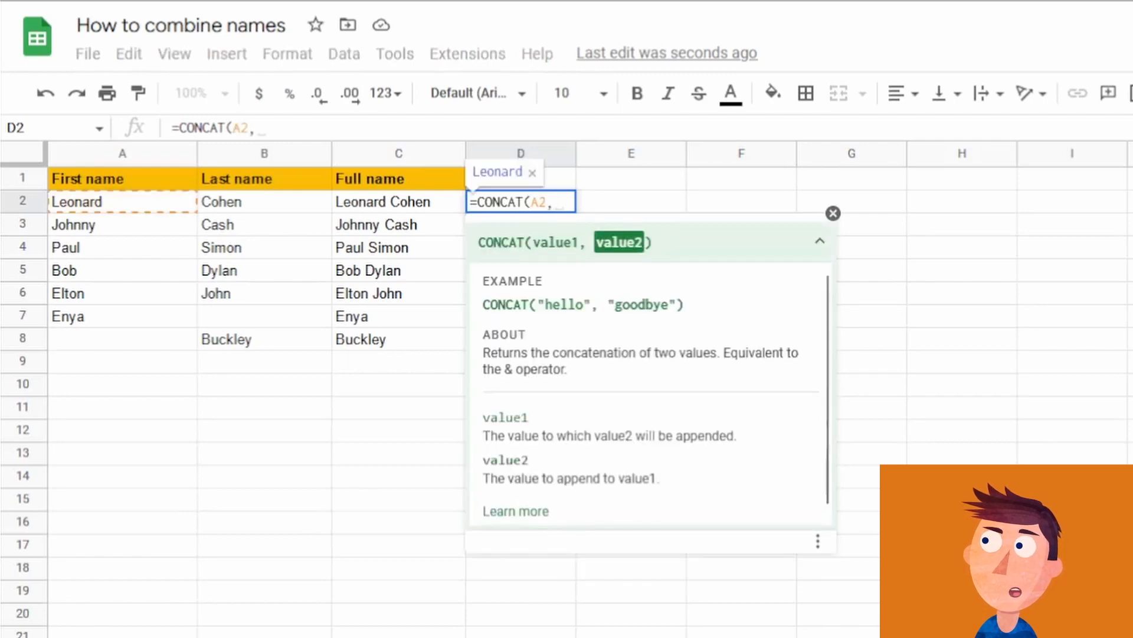
pyautogui.write(' B2)')
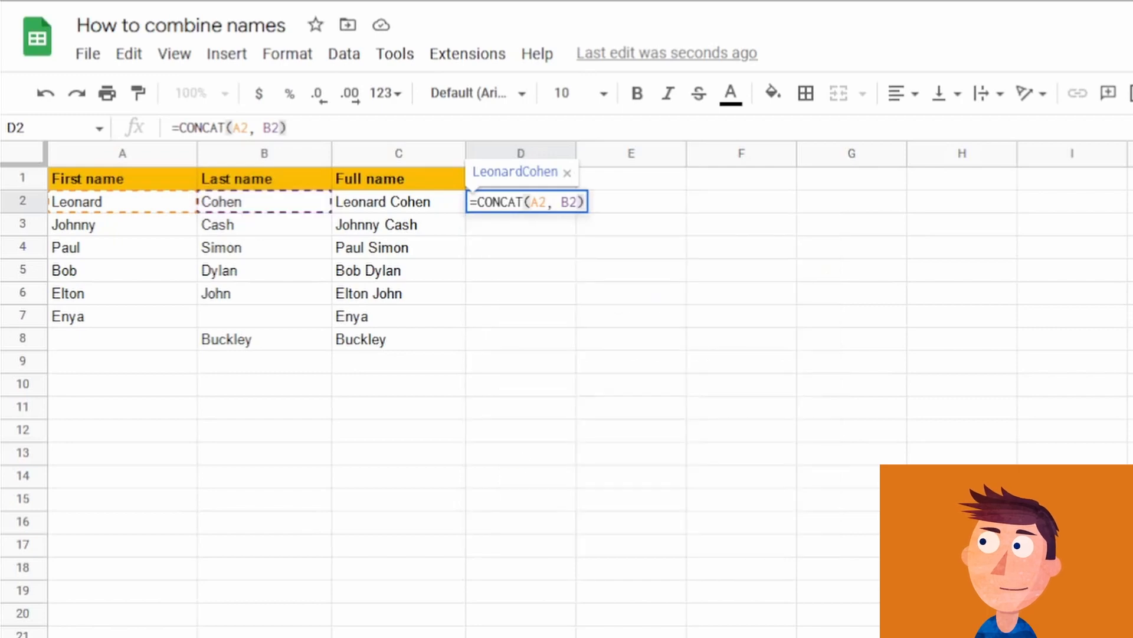
pyautogui.press('Return')
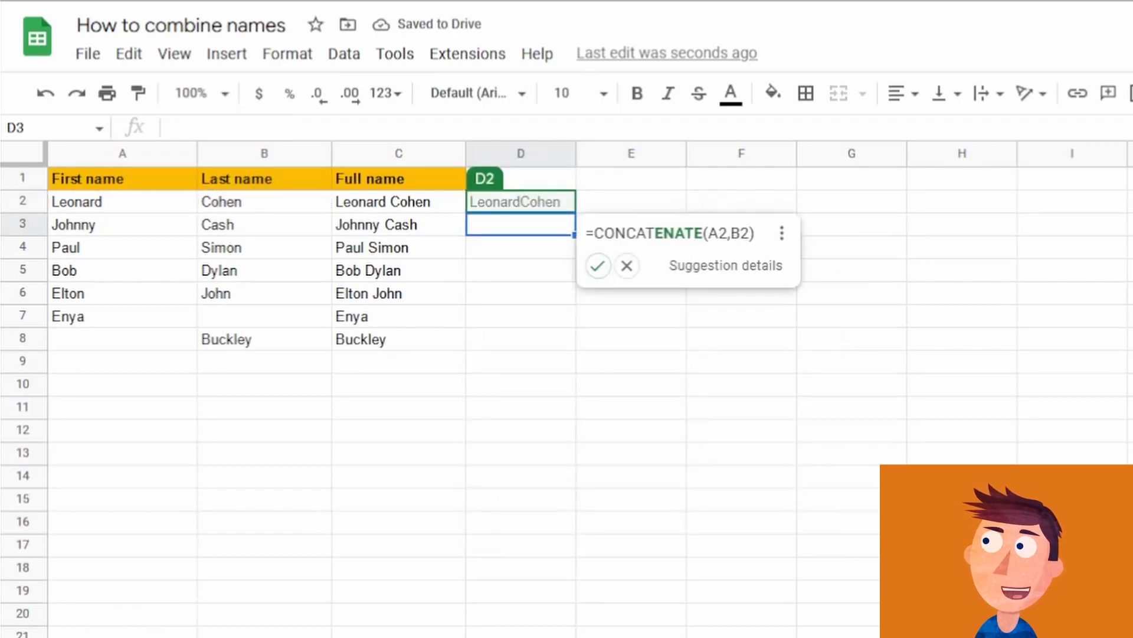
pyautogui.click(627, 265)
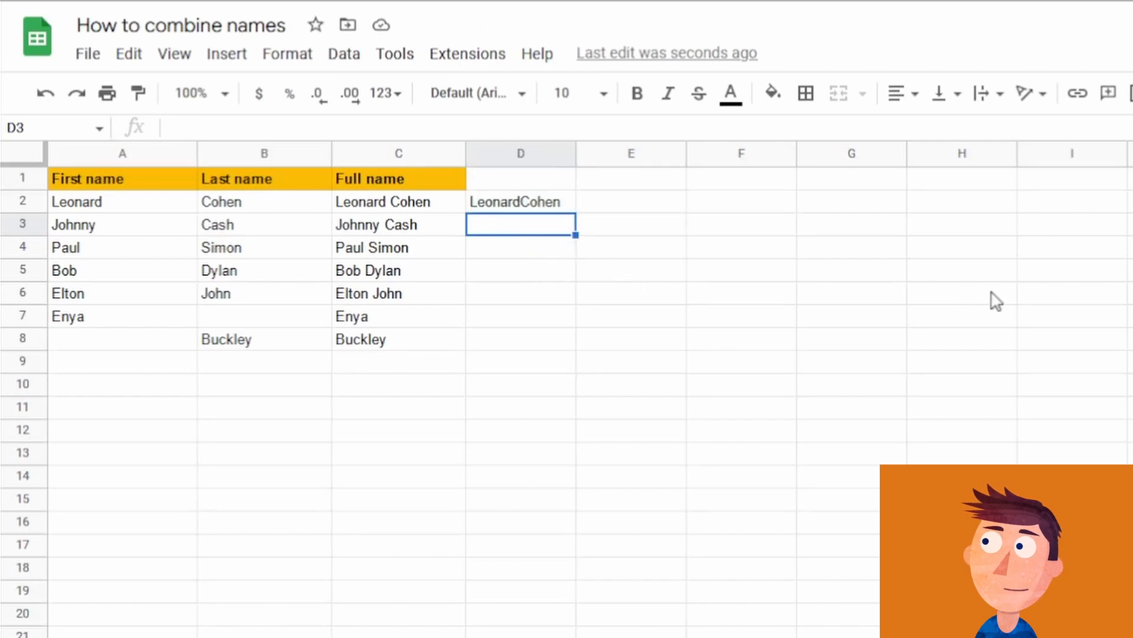
# Fill the =CONCAT(A2, B2) formula from D2 down through D8
pyautogui.press('Up')
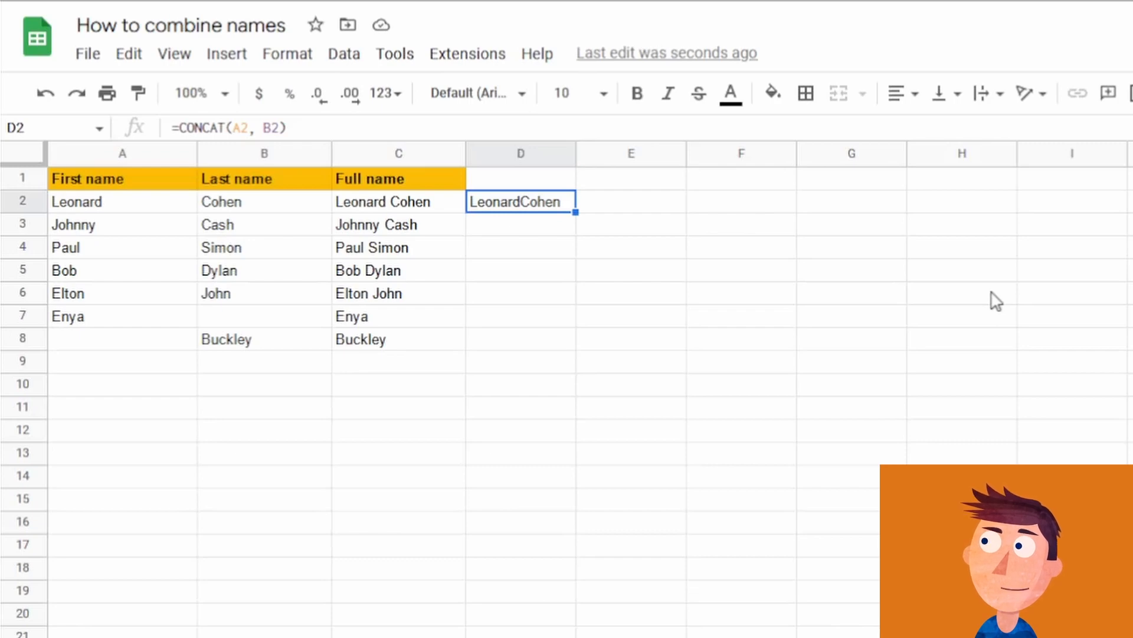
pyautogui.hotkey('shift', 'Down')
pyautogui.hotkey('shift', 'Down')
pyautogui.hotkey('shift', 'Down')
pyautogui.hotkey('shift', 'Down')
pyautogui.hotkey('shift', 'Down')
pyautogui.hotkey('shift', 'Down')
pyautogui.hotkey('ctrl', 'd')
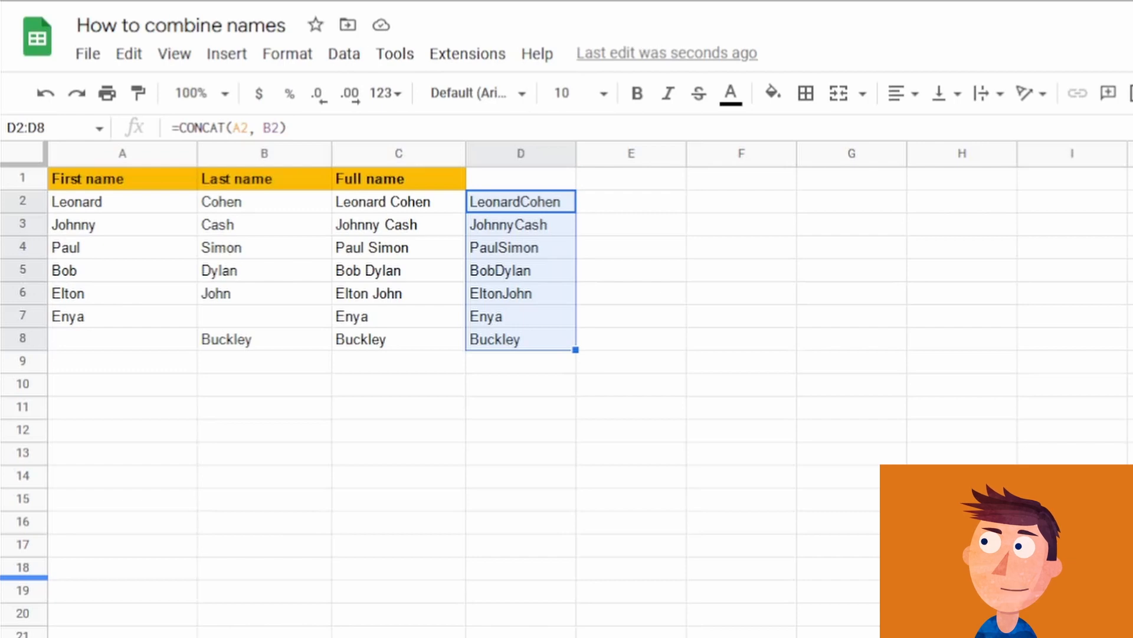
# Edit the formula in D2 to =CONCAT(A2, CONCAT(" ", B2)) so a space separates the two names
pyautogui.click(271, 127)
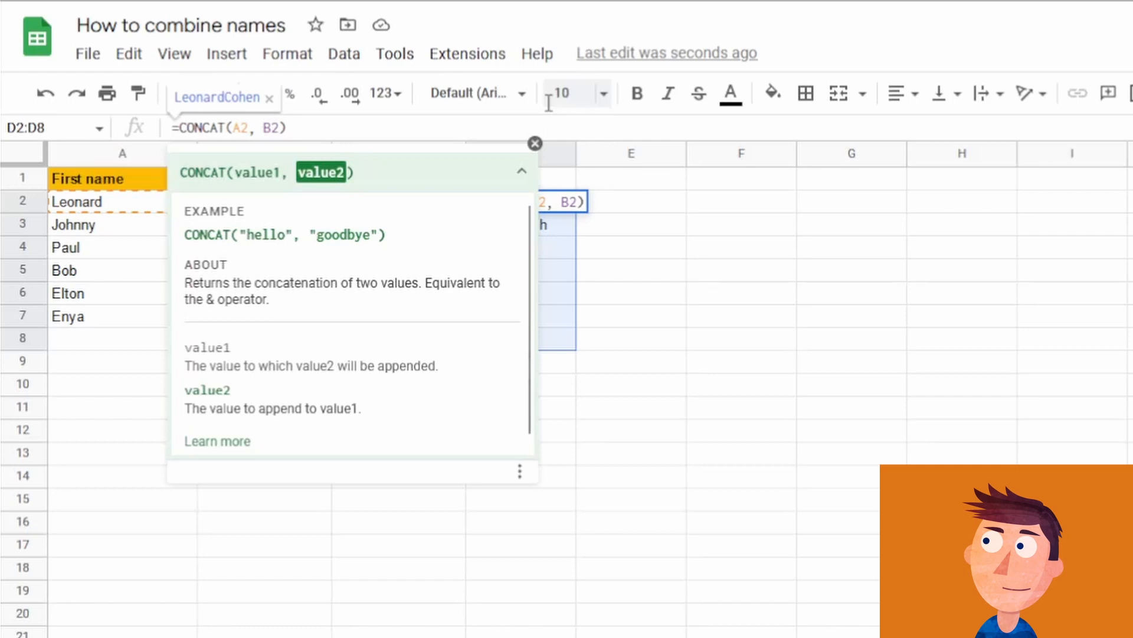
pyautogui.press('Delete')
pyautogui.press('Delete')
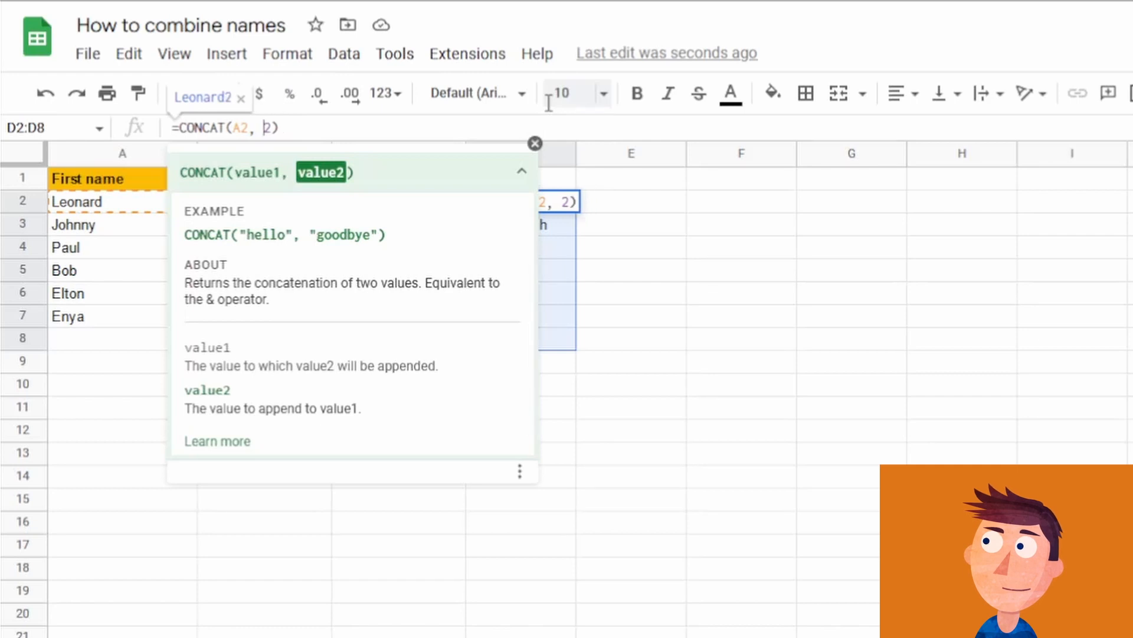
pyautogui.write('CONCAT("')
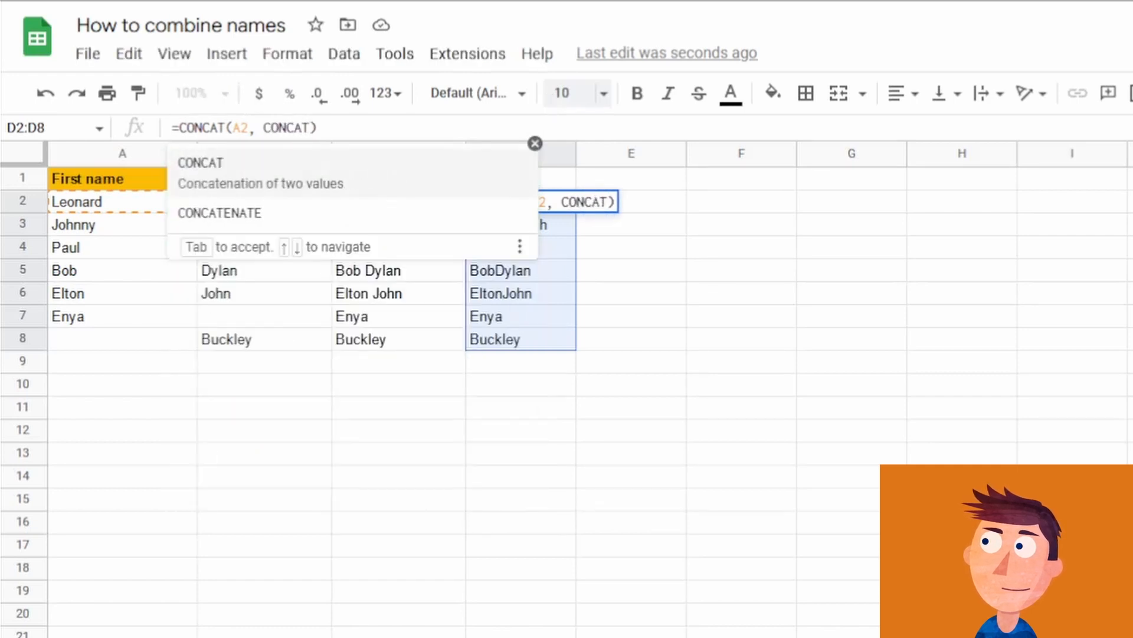
pyautogui.write(' ", B"')
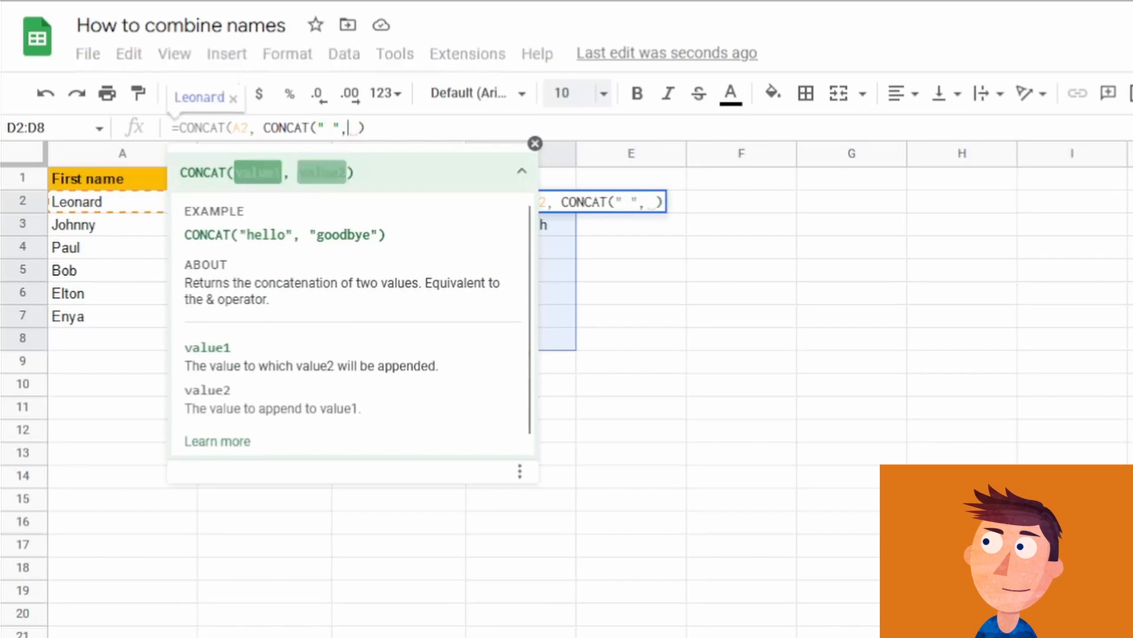
pyautogui.write(')')
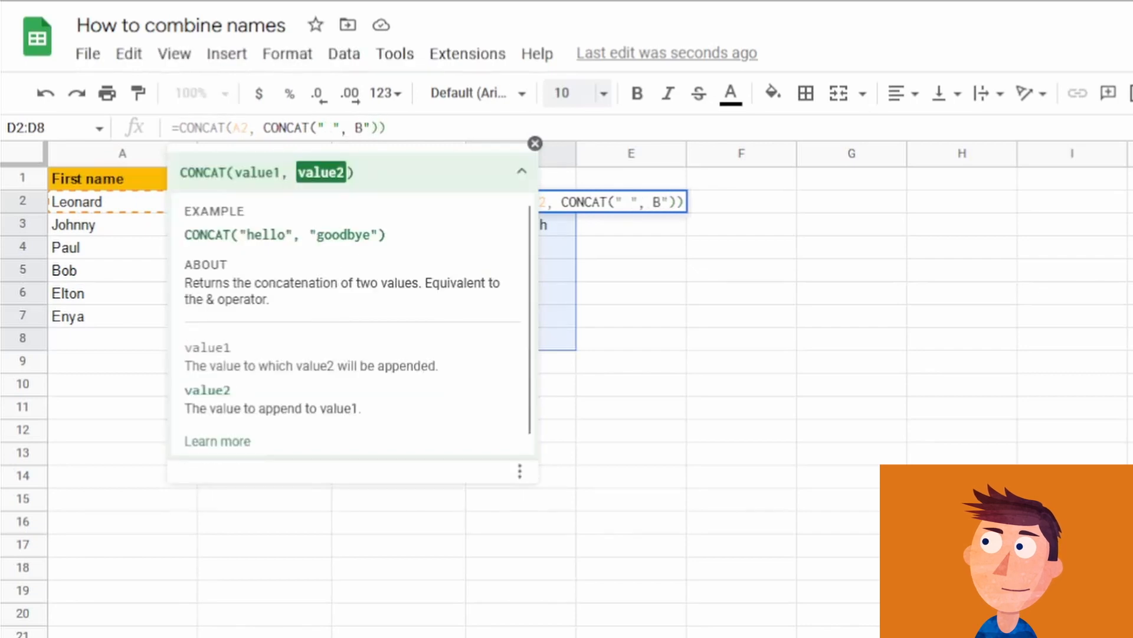
pyautogui.press('Left')
pyautogui.press('BackSpace')
pyautogui.write('2')
pyautogui.press('Return')
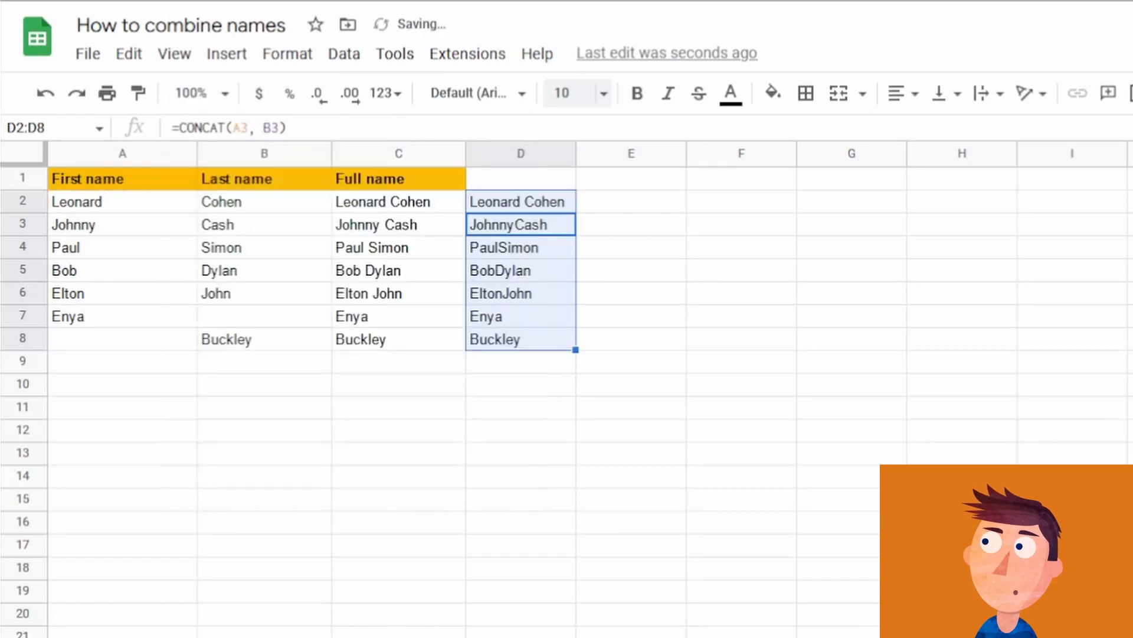
# Fill the nested CONCAT formula from D2 down through D8, and select cell E2
pyautogui.press('Up')
pyautogui.hotkey('shift', 'Down')
pyautogui.hotkey('shift', 'Down')
pyautogui.hotkey('shift', 'Down')
pyautogui.hotkey('shift', 'Down')
pyautogui.hotkey('shift', 'Down')
pyautogui.hotkey('shift', 'Down')
pyautogui.hotkey('ctrl', 'd')
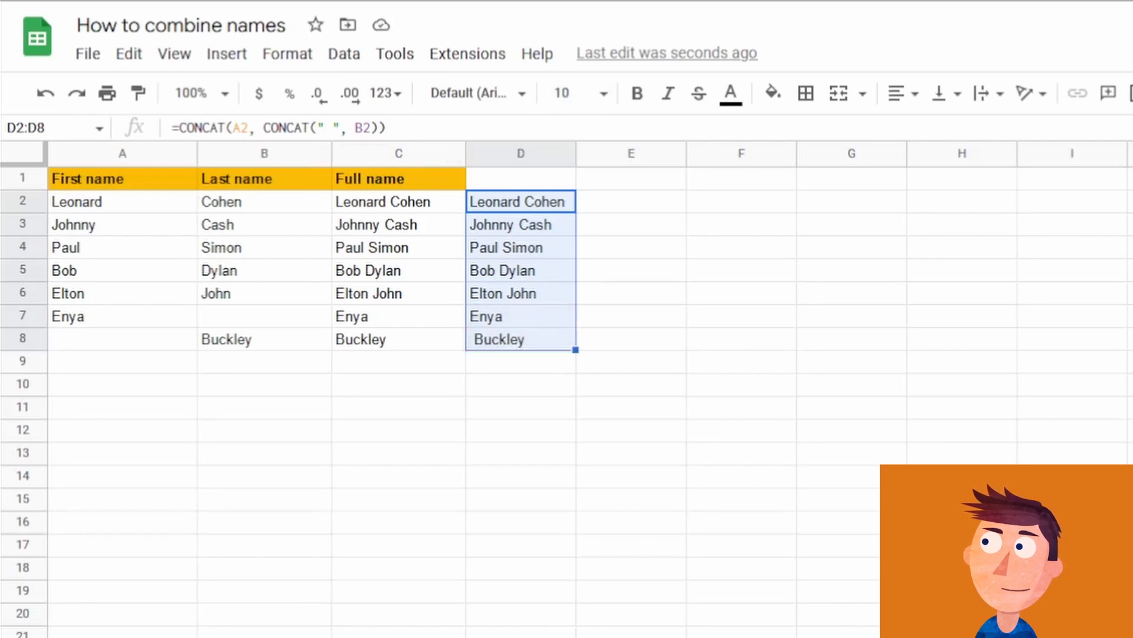
pyautogui.click(622, 210)
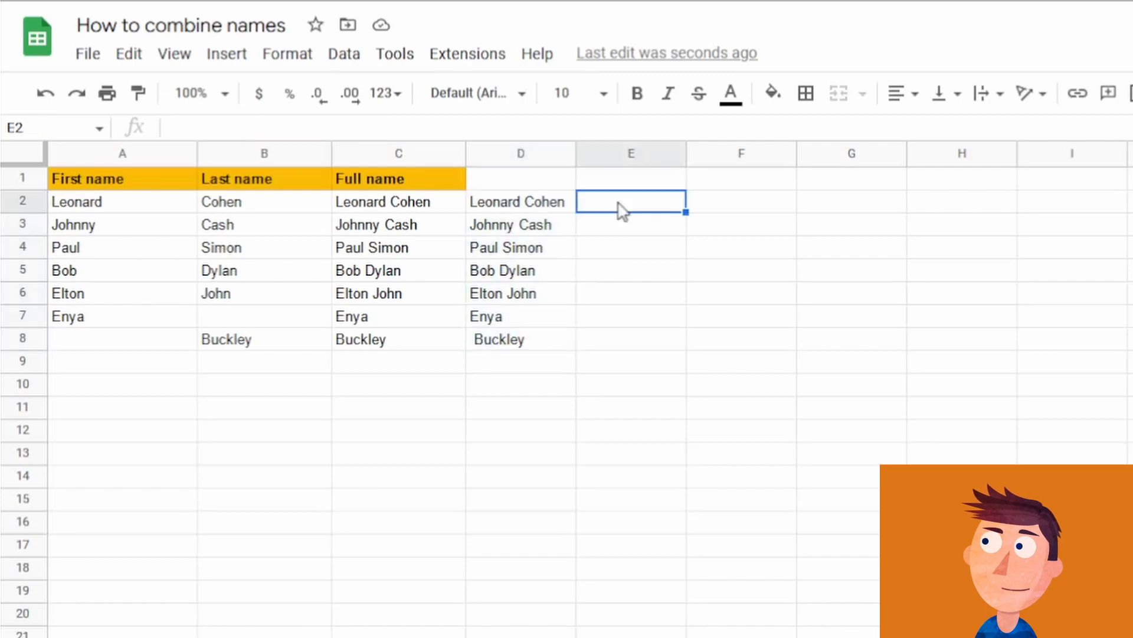
# Enter the formula =CONCATENATE(A2, " ", B2) in cell E2 to join the first and last name with a space
pyautogui.write('=CONCA')
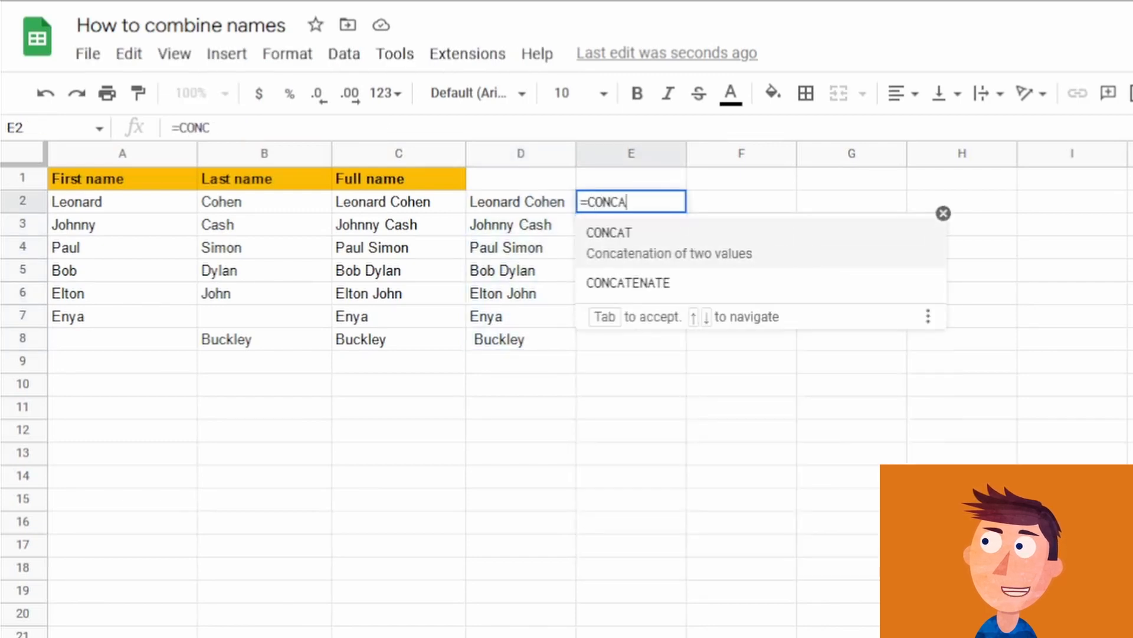
pyautogui.write('TENATE(A2')
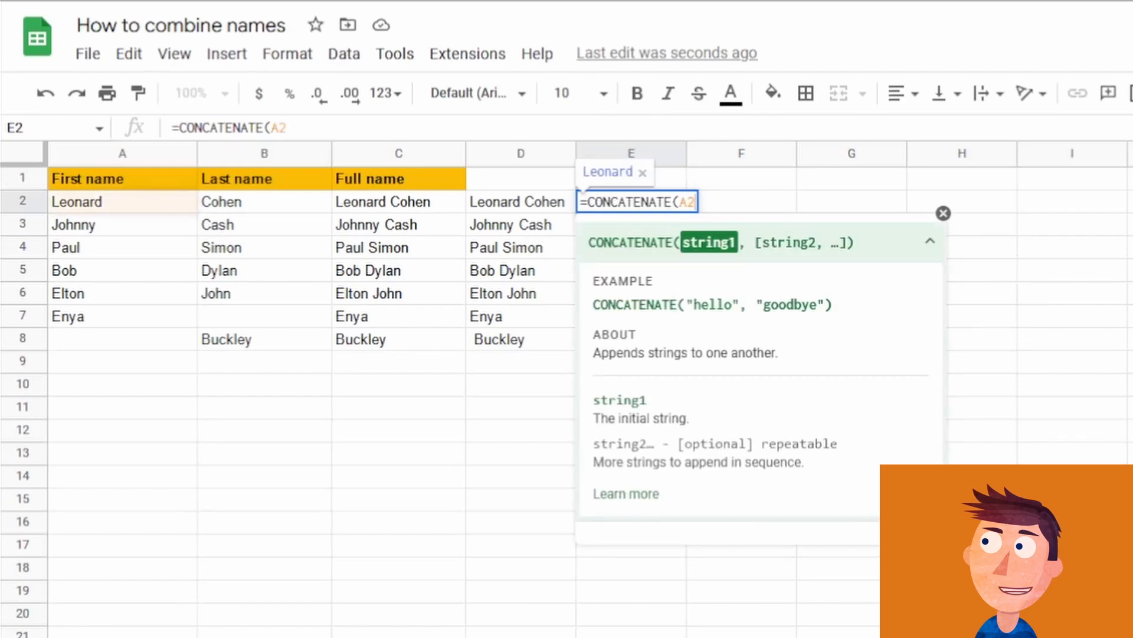
pyautogui.write(', " "')
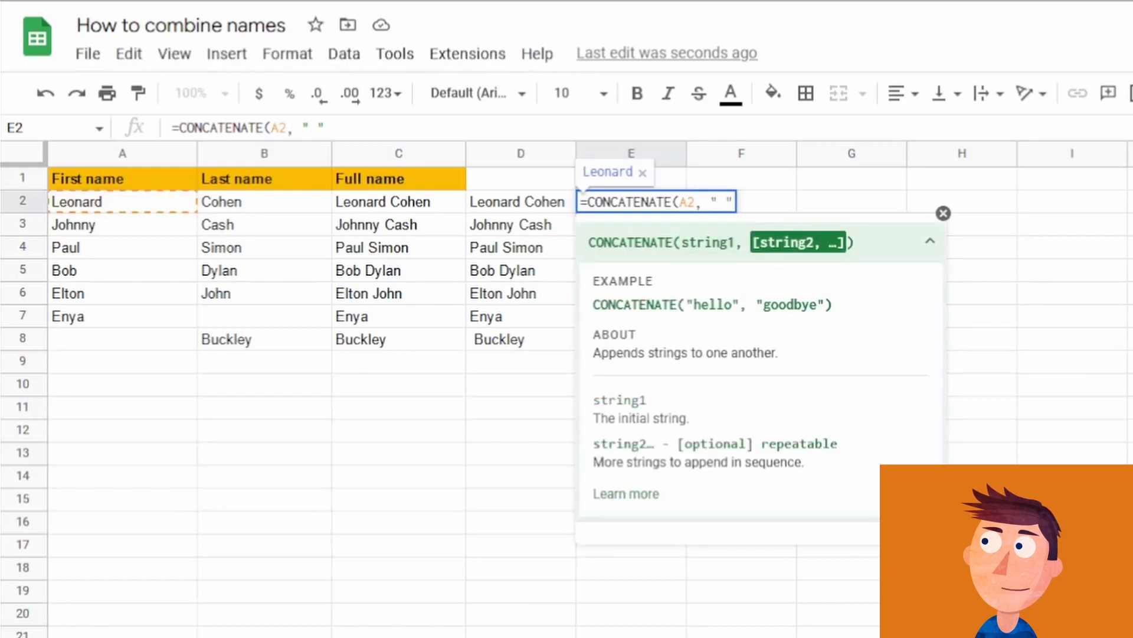
pyautogui.write(', B2)')
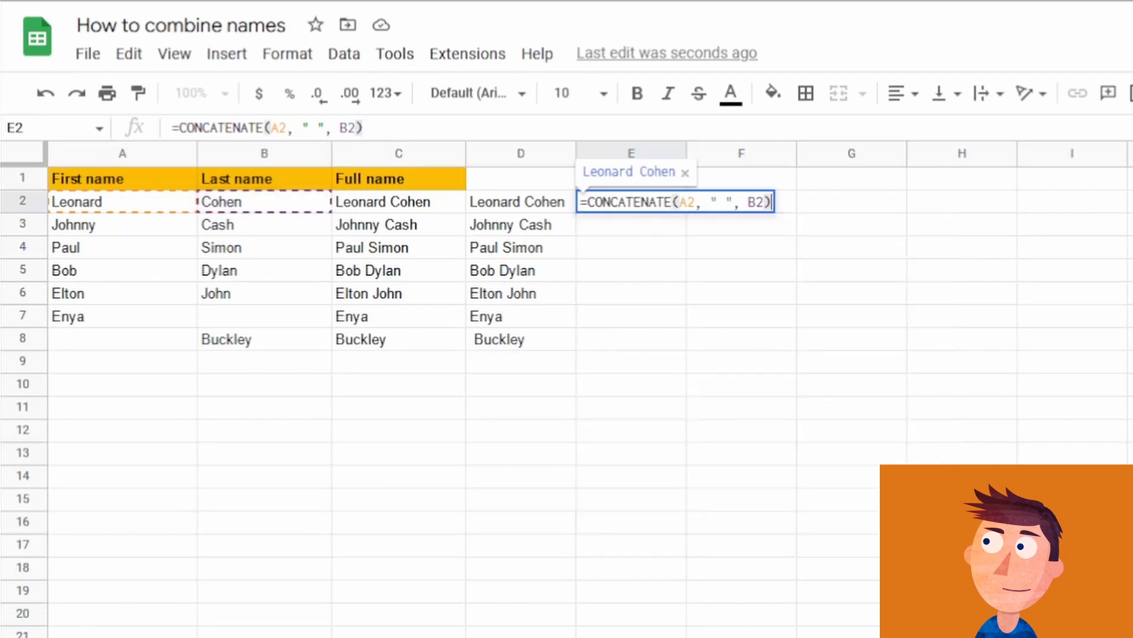
pyautogui.press('Return')
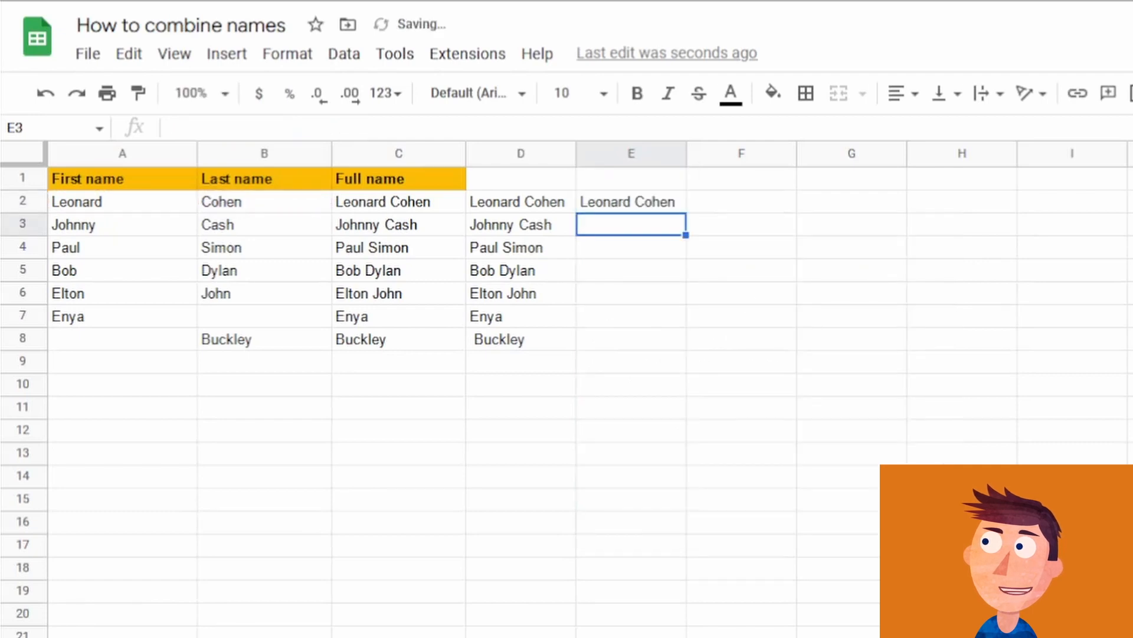
# Fill the CONCATENATE formula from E2 down through E8
pyautogui.press('Up')
pyautogui.hotkey('shift', 'Down')
pyautogui.hotkey('shift', 'Down')
pyautogui.hotkey('shift', 'Down')
pyautogui.hotkey('shift', 'Down')
pyautogui.hotkey('shift', 'Down')
pyautogui.hotkey('shift', 'Down')
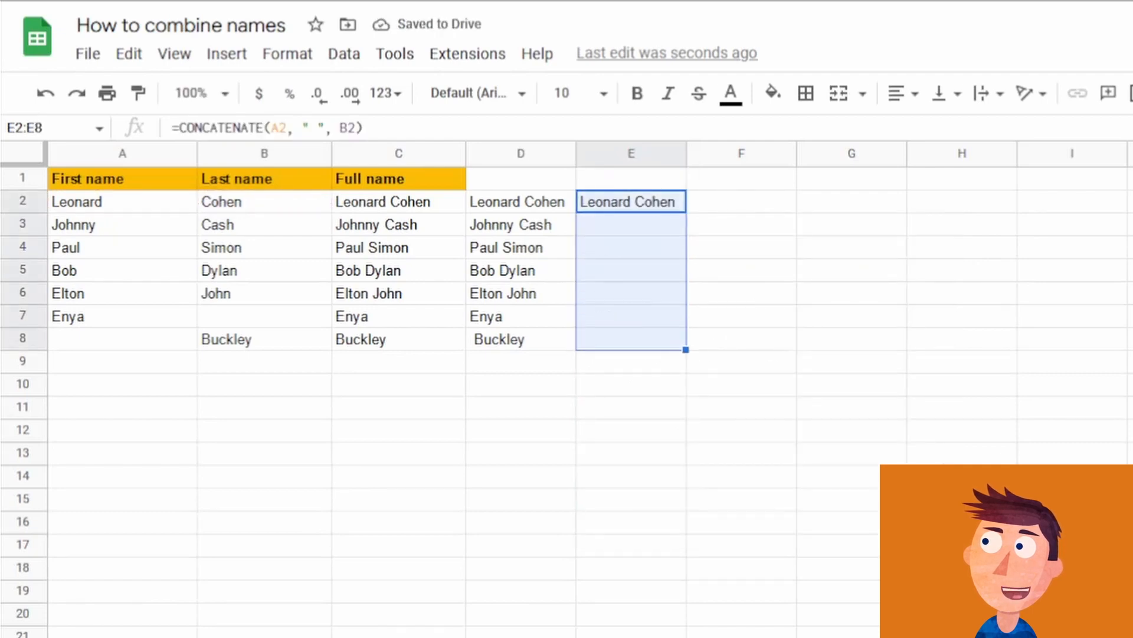
pyautogui.hotkey('ctrl', 'd')
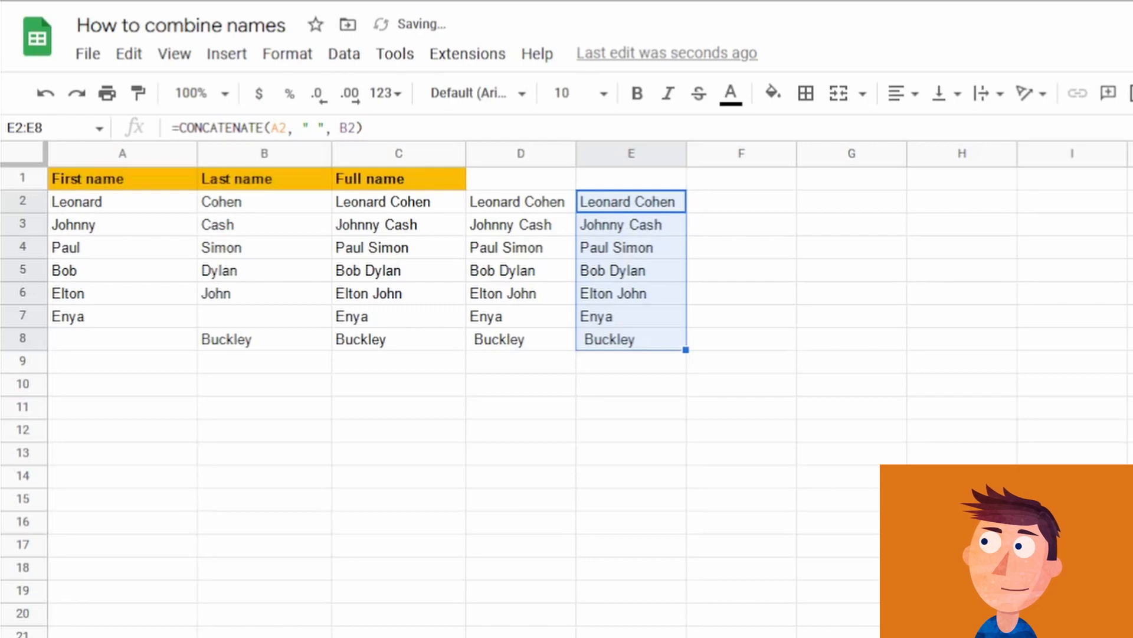
# Enter the formula =TEXTJOIN(" ", TRUE, A2, B2) in cell F2 to join the names with a space while ignoring blanks
pyautogui.click(734, 206)
pyautogui.write('=')
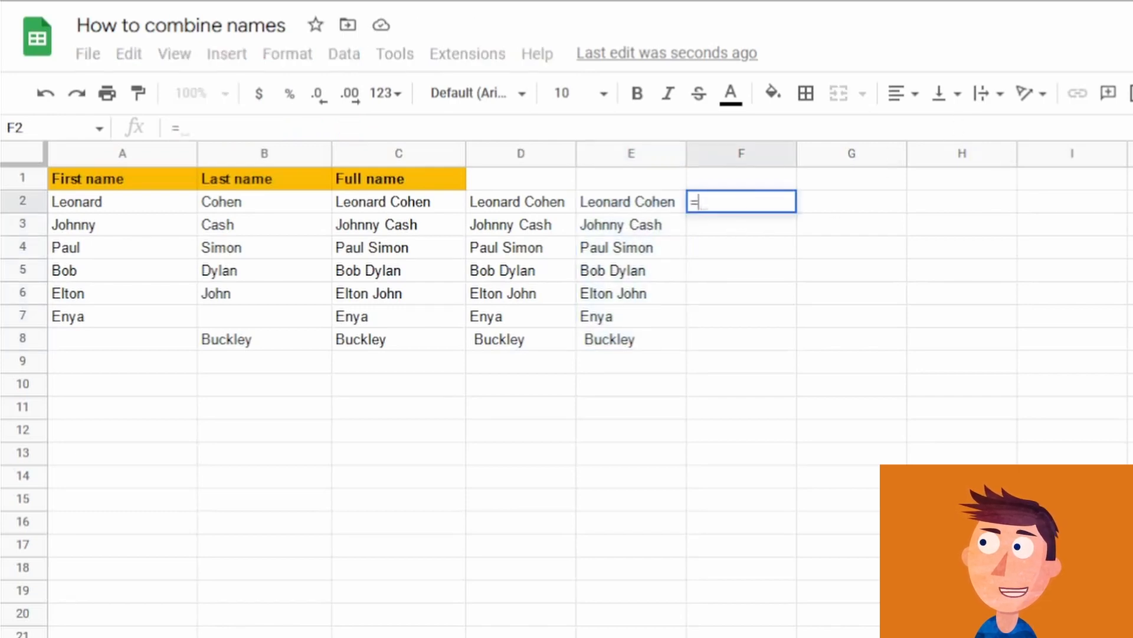
pyautogui.write('TEXTJOIN')
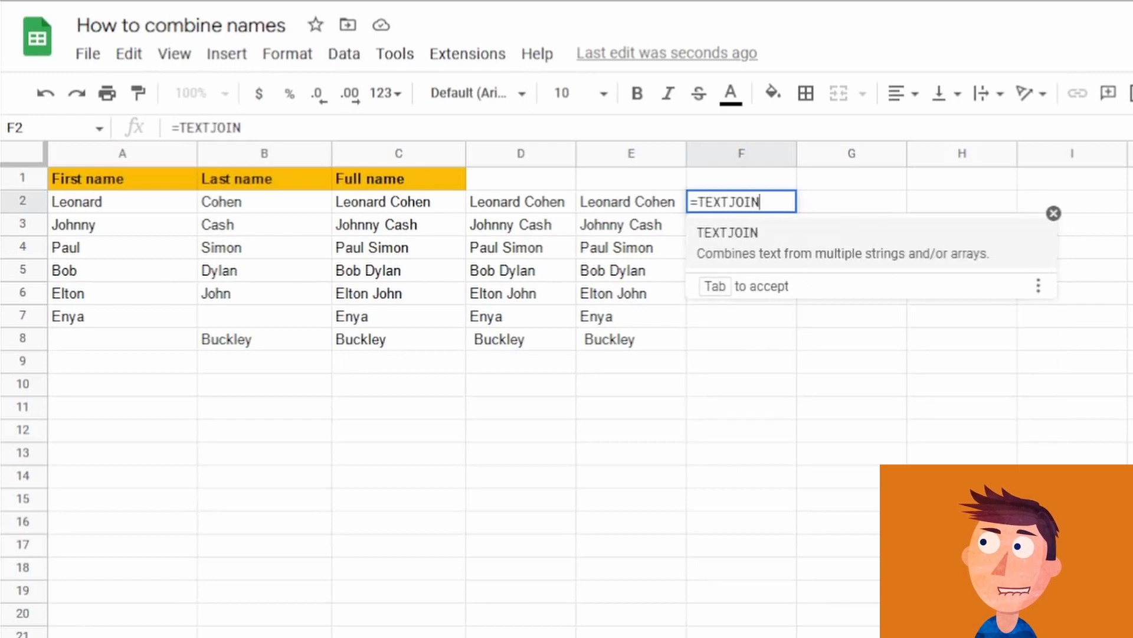
pyautogui.write('(')
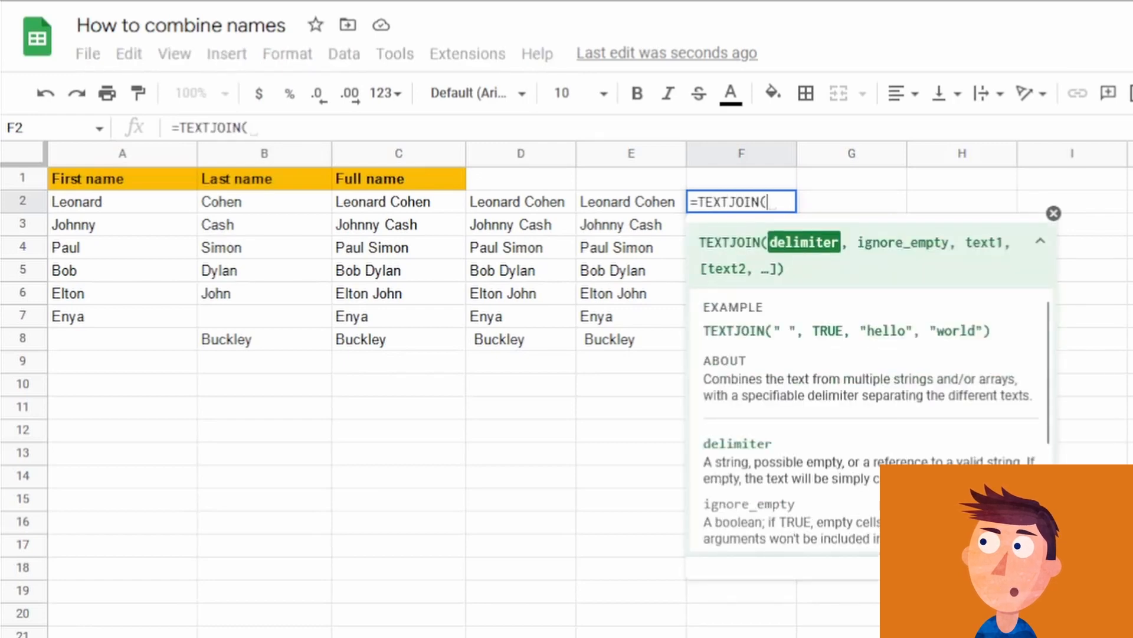
pyautogui.write('" "')
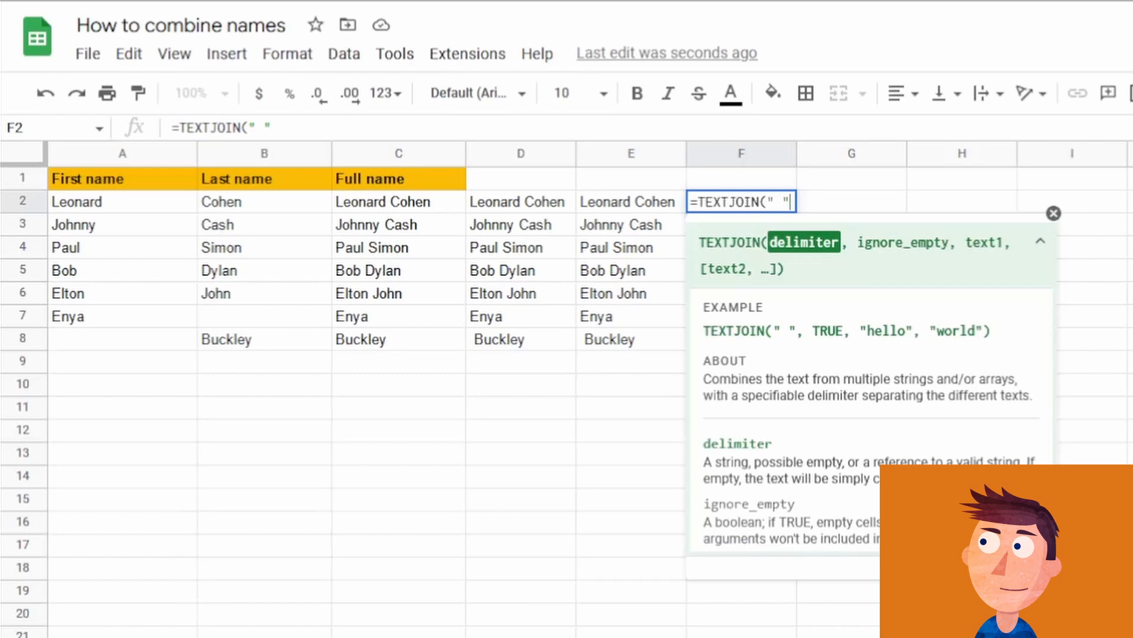
pyautogui.write(', TRUE, A2, B2')
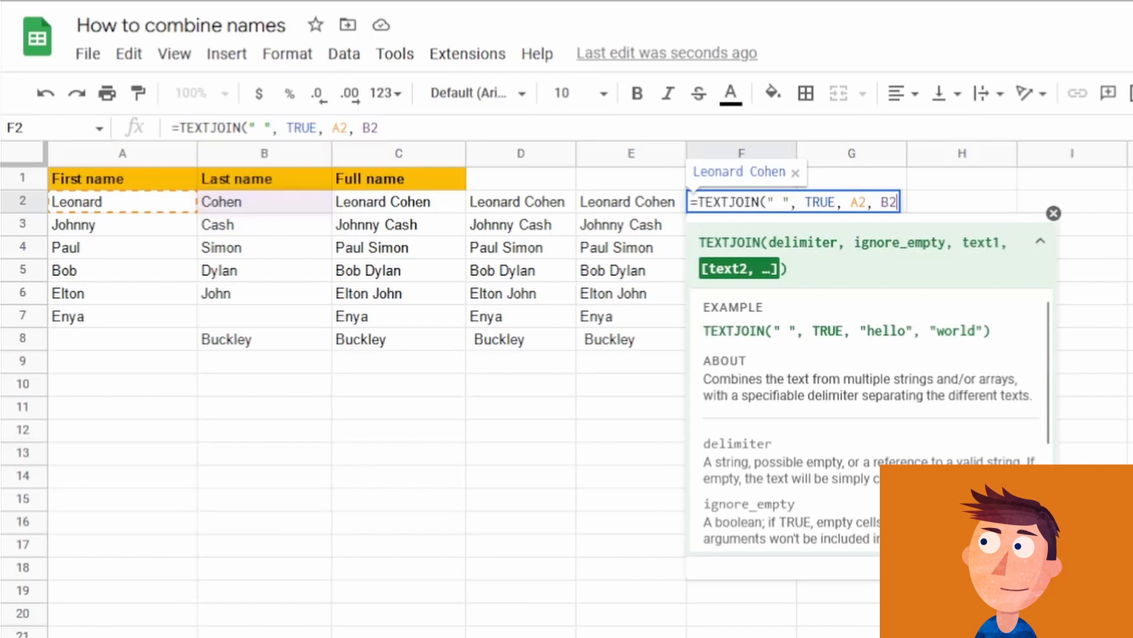
pyautogui.write(')')
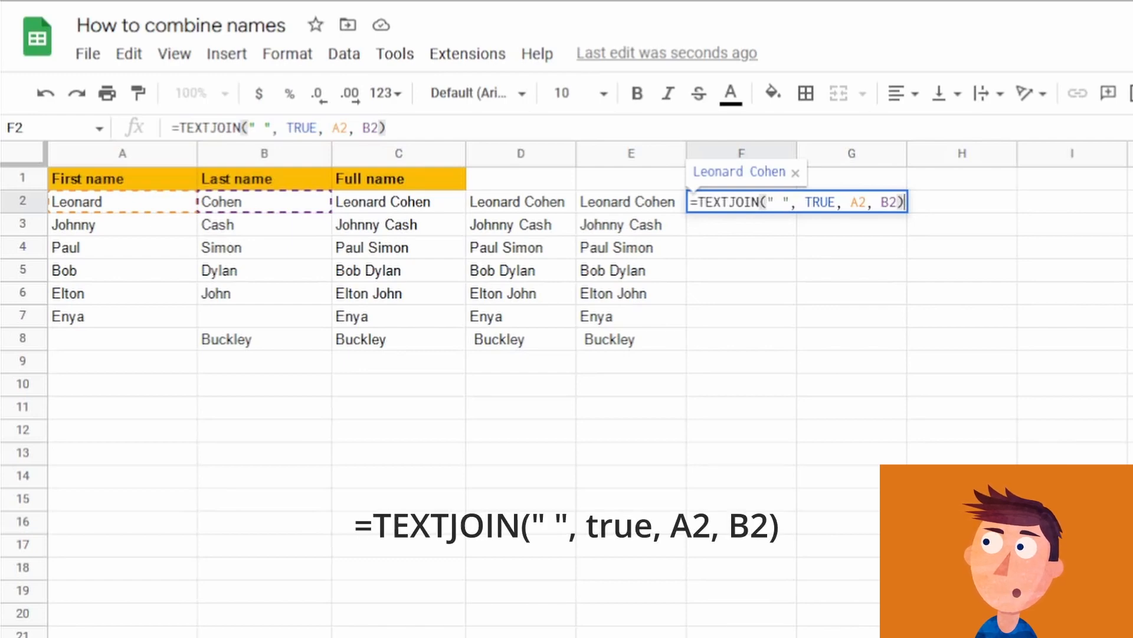
pyautogui.press('Return')
# Fill the TEXTJOIN formula from F2 down through F8
pyautogui.press('Up')
pyautogui.hotkey('shift', 'Down')
pyautogui.hotkey('shift', 'Down')
pyautogui.hotkey('shift', 'Down')
pyautogui.hotkey('shift', 'Down')
pyautogui.hotkey('shift', 'Down')
pyautogui.hotkey('shift', 'Down')
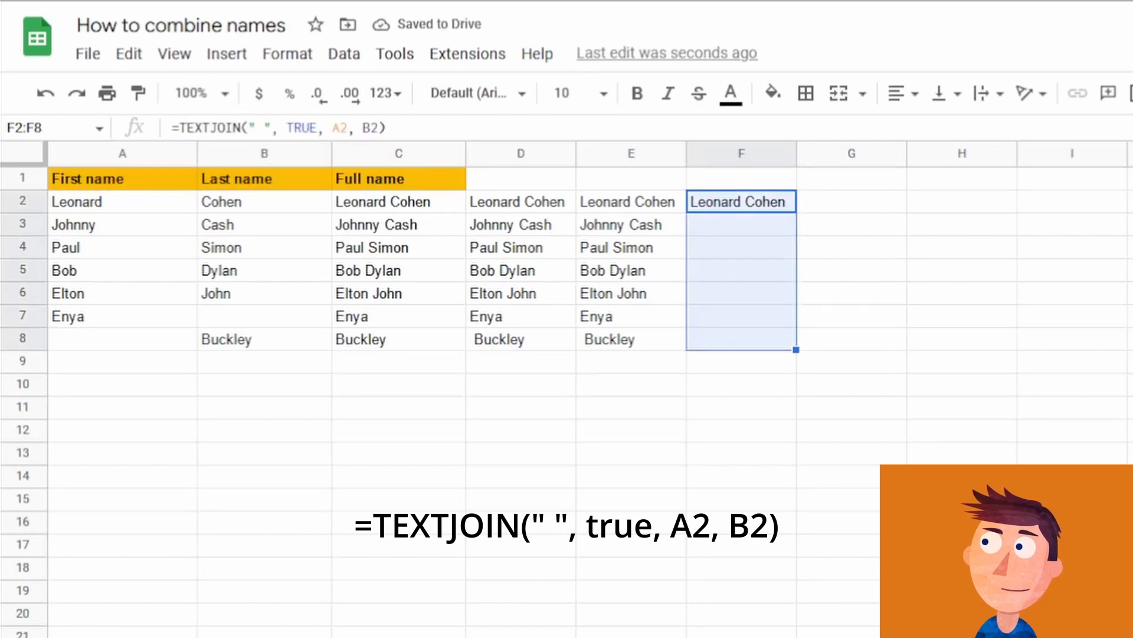
pyautogui.hotkey('ctrl', 'd')
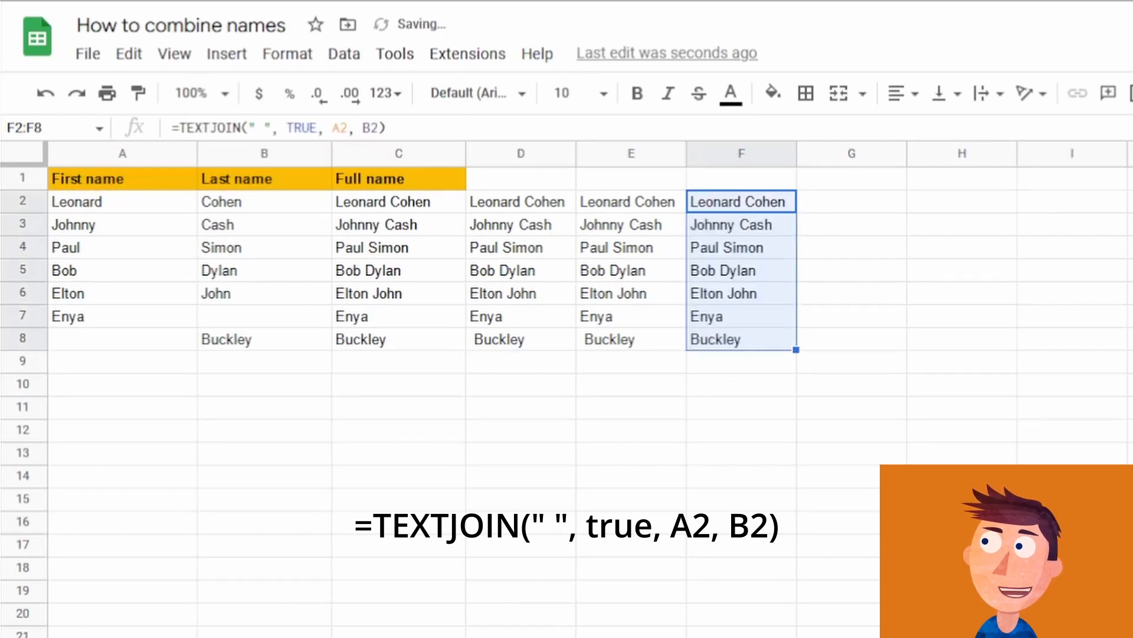